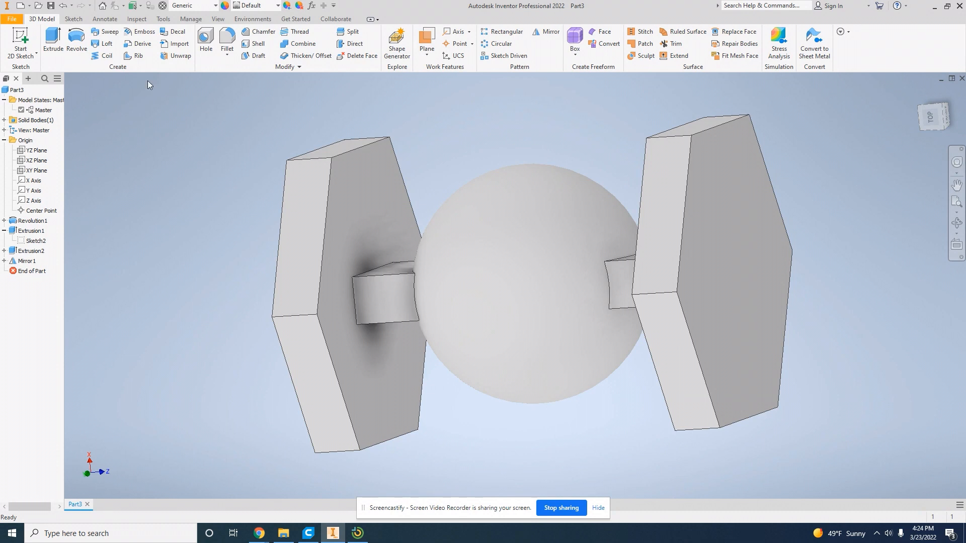
Step: Create a new part and start a 2D sketch on the horizontal XZ plane
{"action": "left_click", "coordinate": [12, 18]}
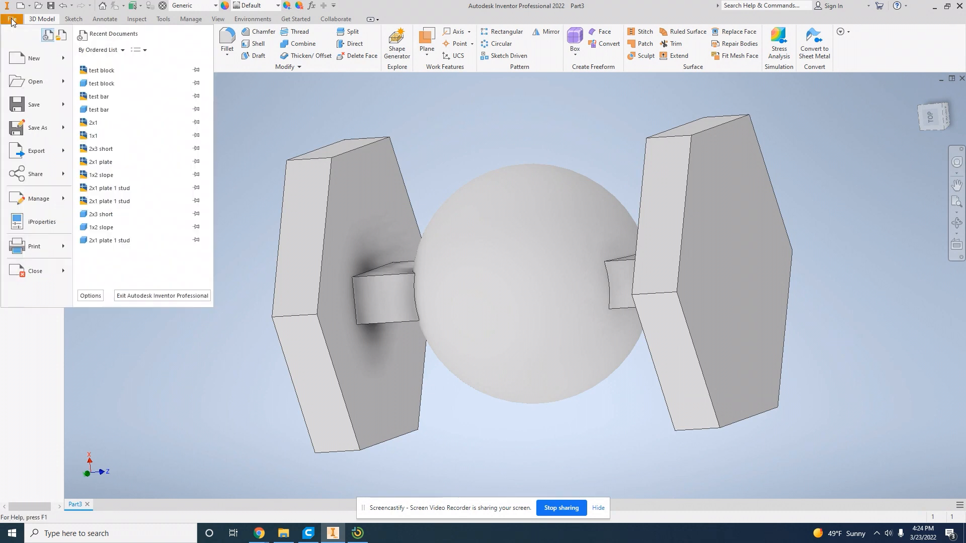
{"action": "mouse_move", "coordinate": [23, 67]}
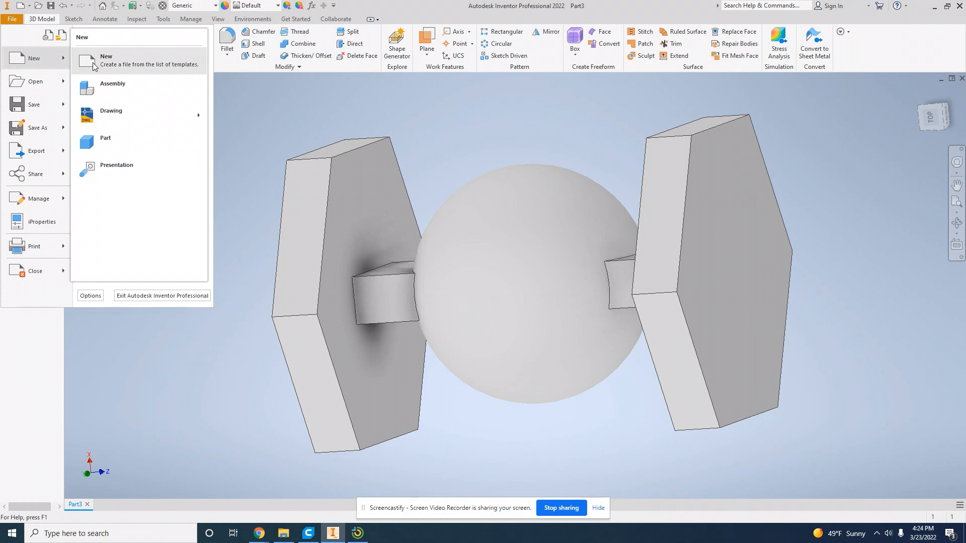
{"action": "left_click", "coordinate": [104, 141]}
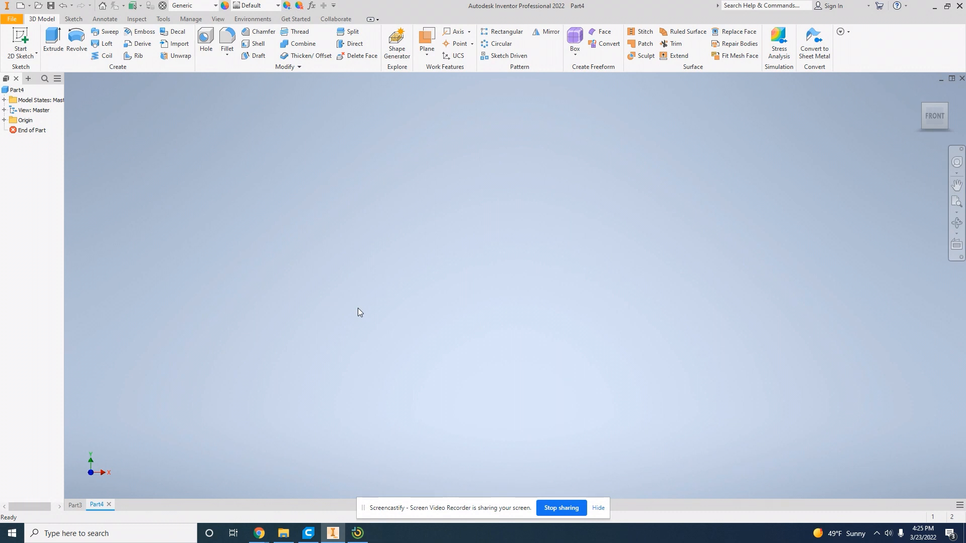
{"action": "left_click", "coordinate": [17, 39]}
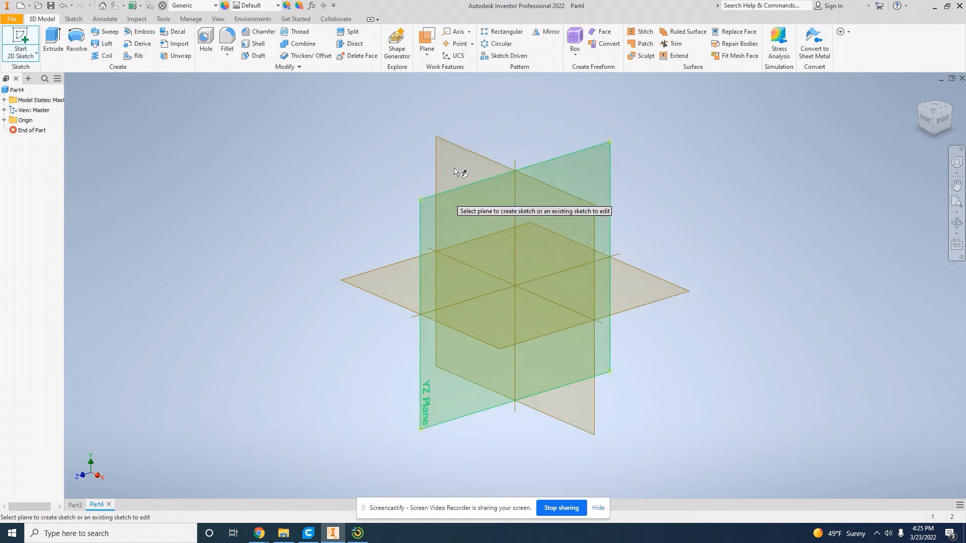
{"action": "left_click", "coordinate": [507, 322]}
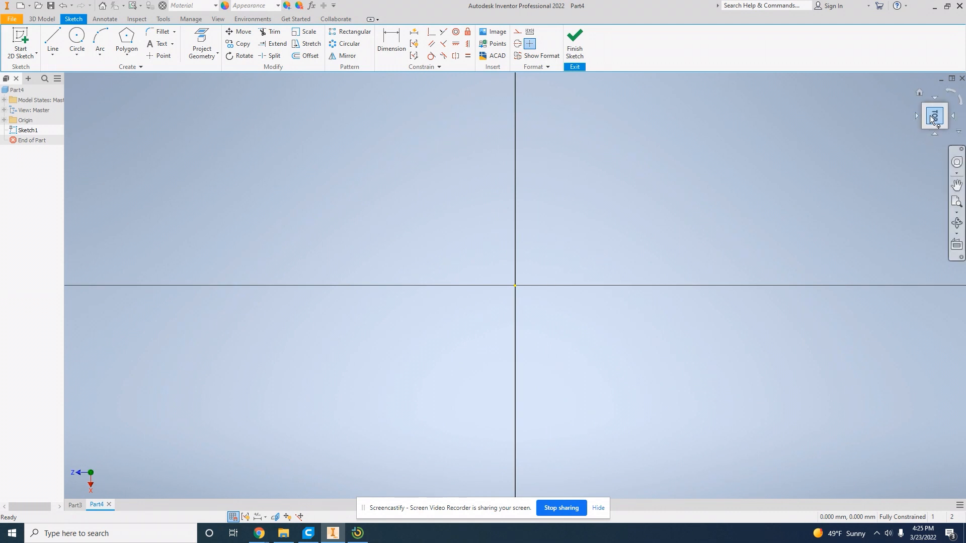
Step: Sketch a circle about 124 mm in diameter centred on the origin, viewed upright from the top
{"action": "left_click_drag", "start_coordinate": [934, 123], "coordinate": [856, 75]}
{"action": "mouse_move", "coordinate": [895, 491]}
{"action": "left_mouse_down"}
{"action": "mouse_move", "coordinate": [71, 79]}
{"action": "mouse_move", "coordinate": [192, 84]}
{"action": "mouse_move", "coordinate": [185, 101]}
{"action": "mouse_move", "coordinate": [143, 121]}
{"action": "mouse_move", "coordinate": [69, 446]}
{"action": "mouse_move", "coordinate": [525, 299]}
{"action": "left_mouse_up"}
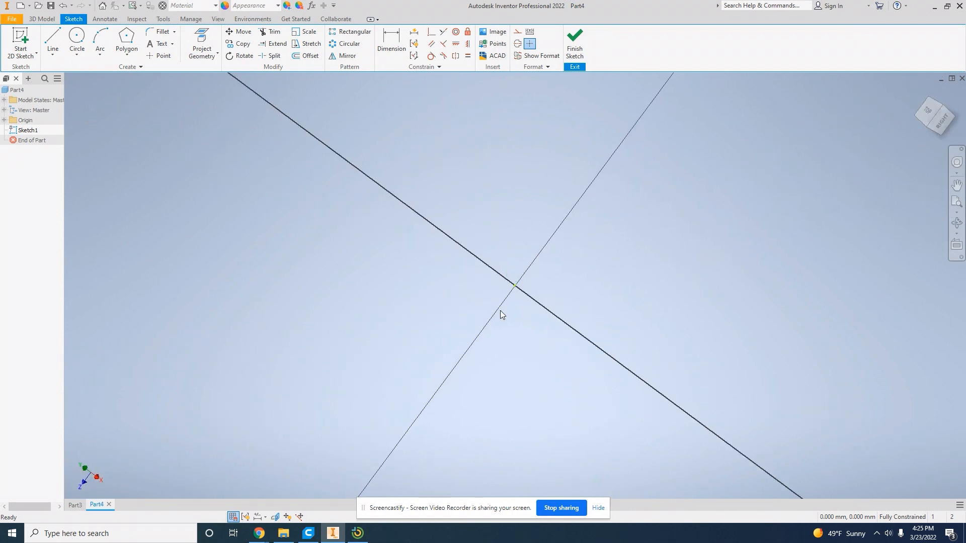
{"action": "left_click", "coordinate": [931, 111]}
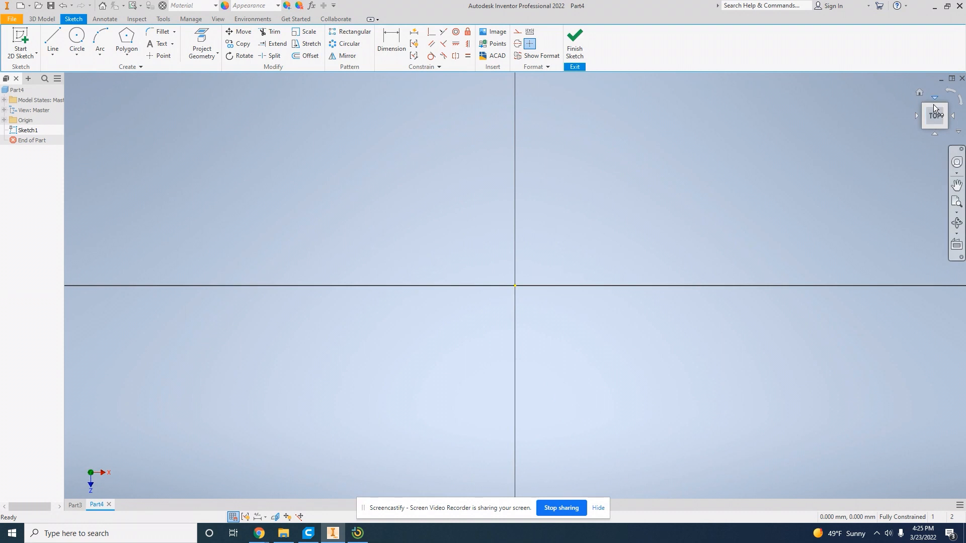
{"action": "mouse_move", "coordinate": [931, 125]}
{"action": "left_mouse_down"}
{"action": "mouse_move", "coordinate": [925, 75]}
{"action": "mouse_move", "coordinate": [873, 105]}
{"action": "mouse_move", "coordinate": [759, 117]}
{"action": "mouse_move", "coordinate": [906, 140]}
{"action": "mouse_move", "coordinate": [931, 122]}
{"action": "left_mouse_up"}
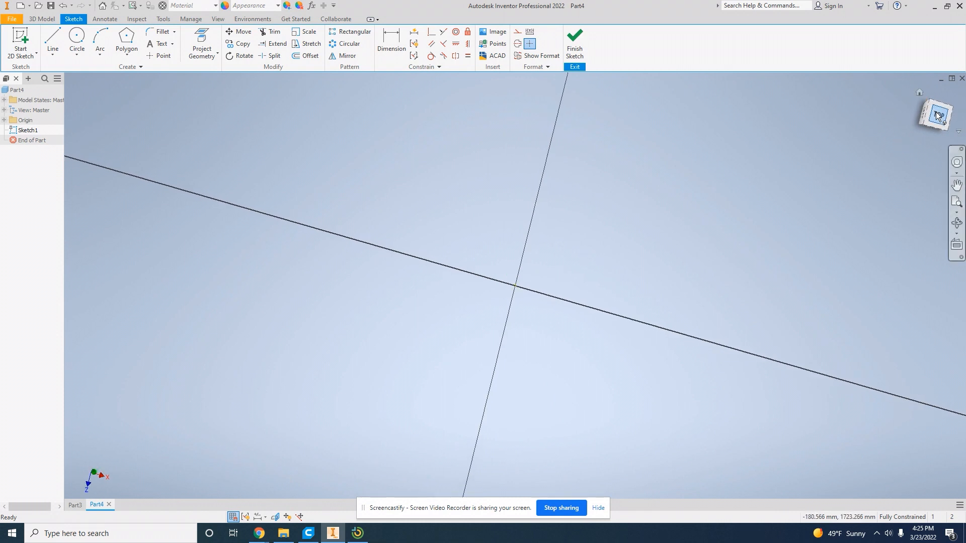
{"action": "left_click", "coordinate": [937, 116]}
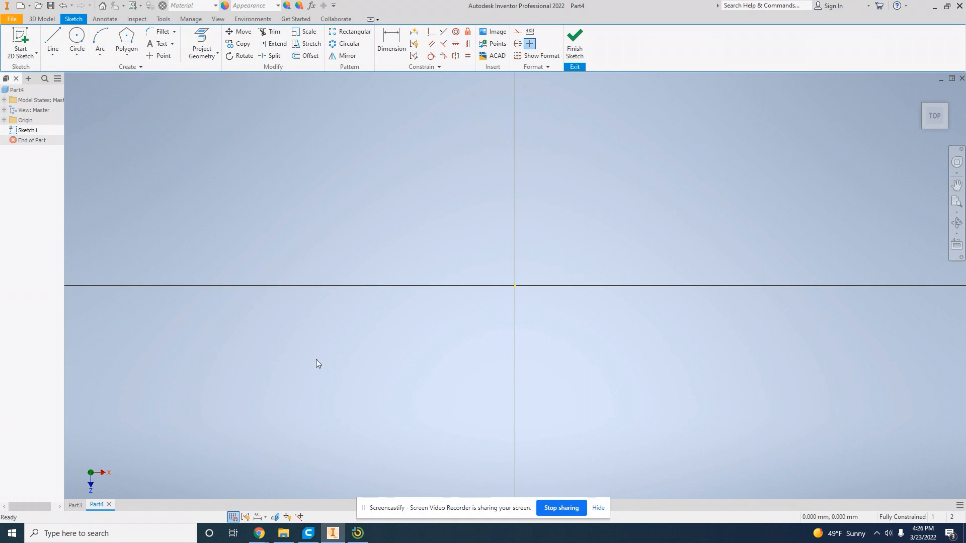
{"action": "left_click", "coordinate": [75, 504]}
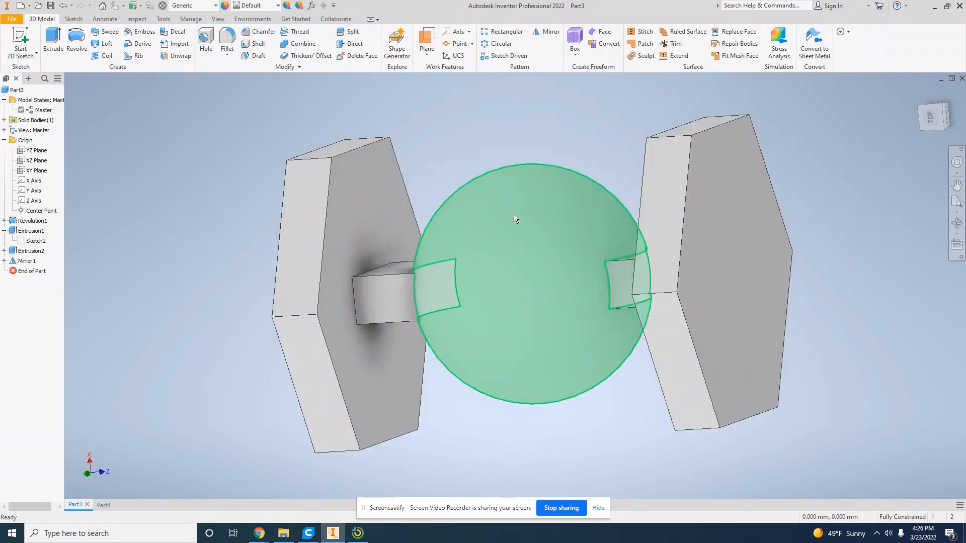
{"action": "left_click", "coordinate": [102, 505]}
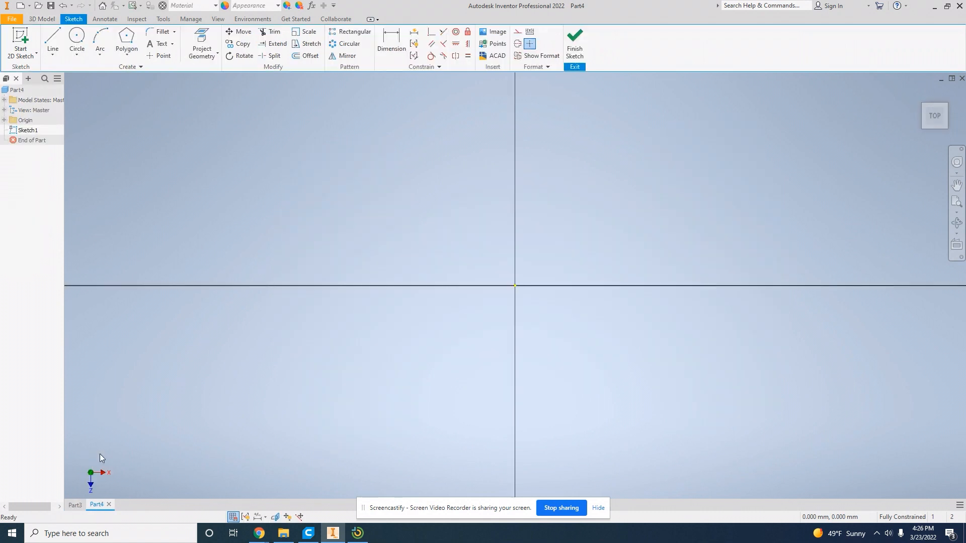
{"action": "left_click", "coordinate": [76, 35]}
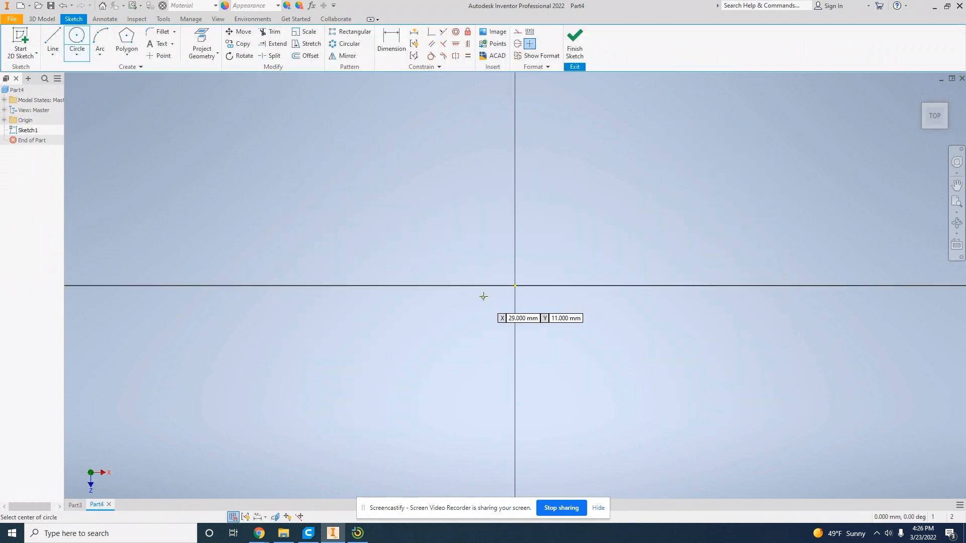
{"action": "left_click", "coordinate": [514, 285]}
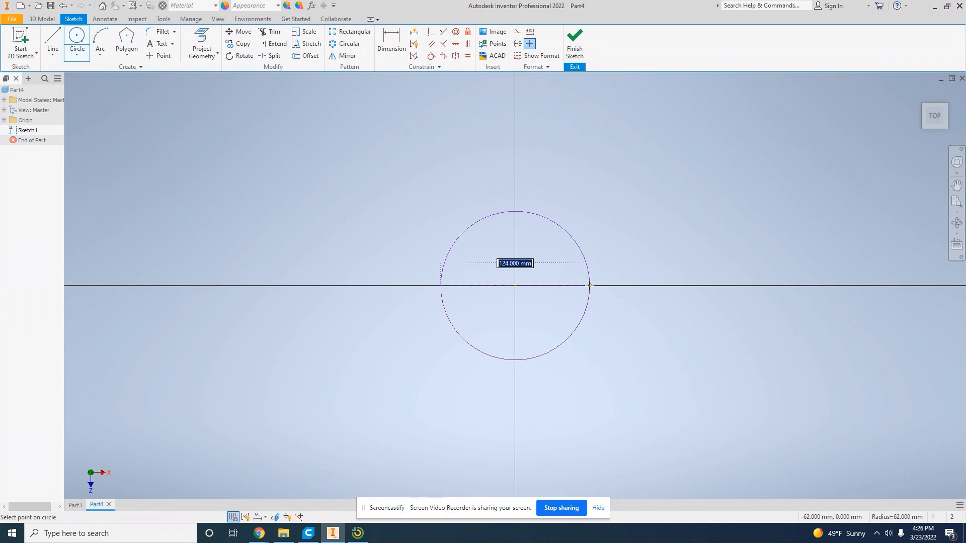
{"action": "left_click", "coordinate": [589, 286]}
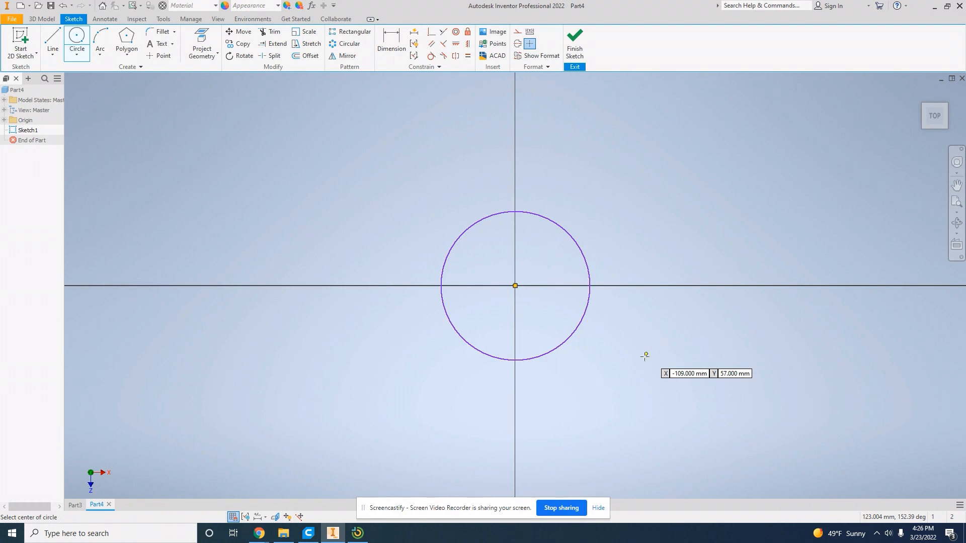
Step: Draw a horizontal line across the circle's full diameter through its centre and finish the sketch
{"action": "left_click", "coordinate": [54, 35]}
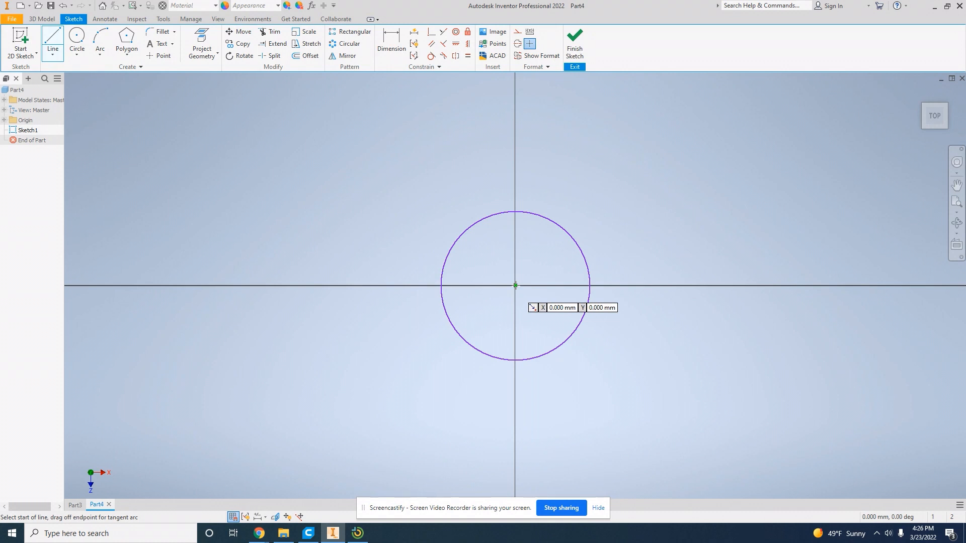
{"action": "left_click", "coordinate": [440, 287]}
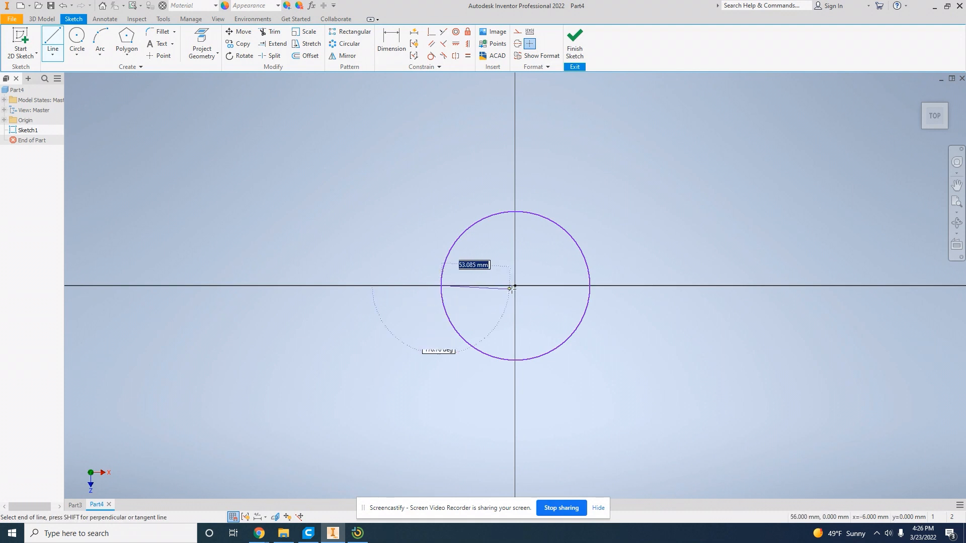
{"action": "double_click", "coordinate": [590, 286]}
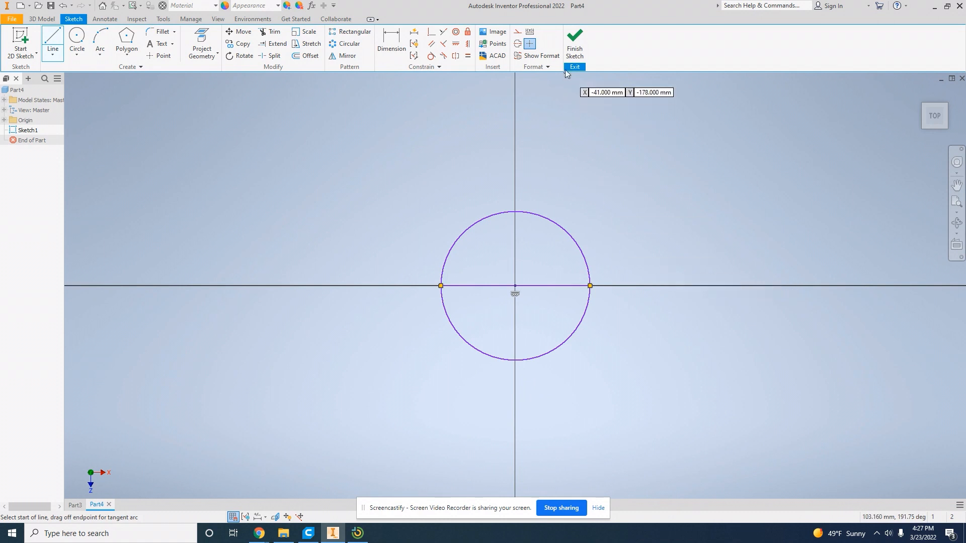
{"action": "left_click", "coordinate": [573, 50]}
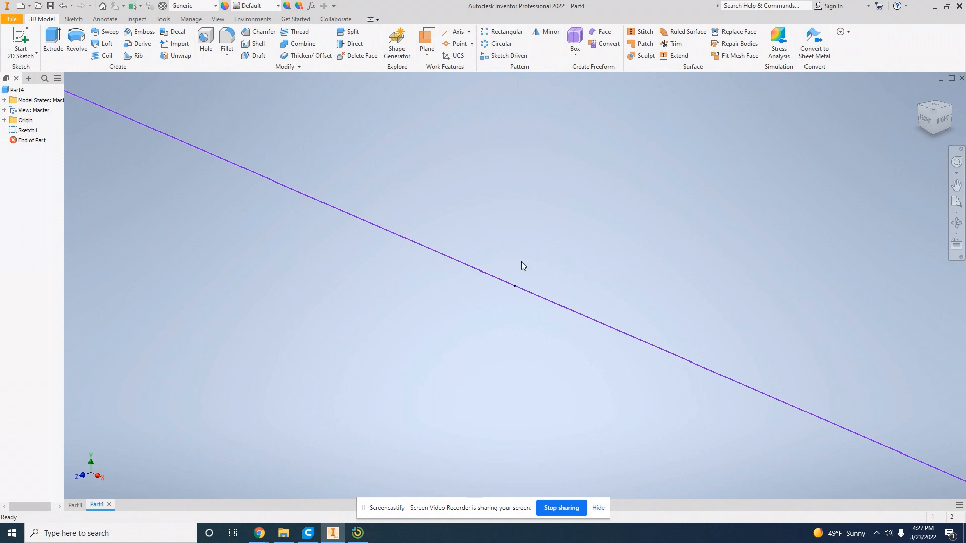
Step: Examine the circle and its diameter line at different zoom levels and angles, ending with the top view
{"action": "scroll", "coordinate": [523, 259], "scroll_direction": "down", "scroll_amount": 5}
{"action": "scroll", "coordinate": [523, 261], "scroll_direction": "up", "scroll_amount": 4}
{"action": "scroll", "coordinate": [523, 260], "scroll_direction": "up", "scroll_amount": 8}
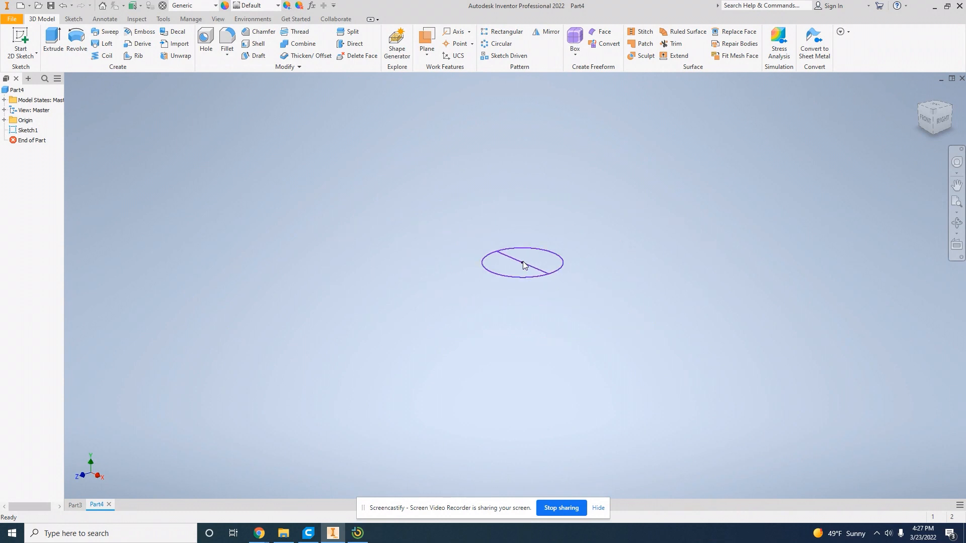
{"action": "scroll", "coordinate": [523, 263], "scroll_direction": "down", "scroll_amount": 4}
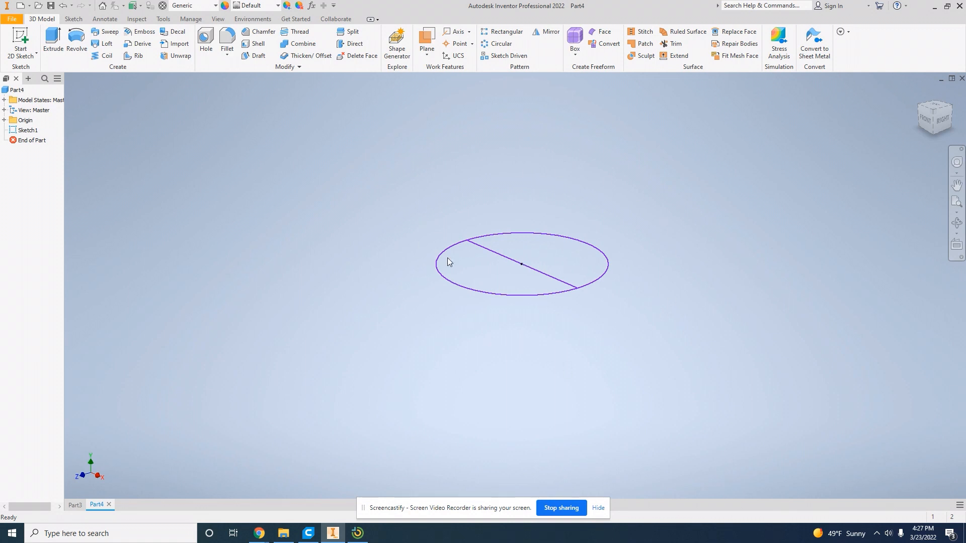
{"action": "scroll", "coordinate": [578, 293], "scroll_direction": "down", "scroll_amount": 10}
{"action": "scroll", "coordinate": [579, 273], "scroll_direction": "up", "scroll_amount": 2}
{"action": "scroll", "coordinate": [584, 260], "scroll_direction": "up", "scroll_amount": 6}
{"action": "scroll", "coordinate": [585, 260], "scroll_direction": "up", "scroll_amount": 3}
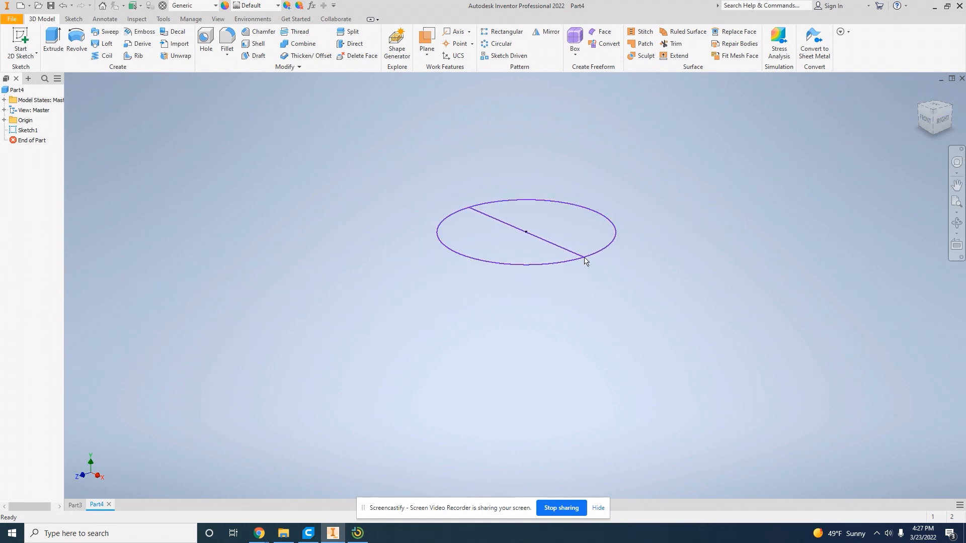
{"action": "scroll", "coordinate": [467, 210], "scroll_direction": "down", "scroll_amount": 5}
{"action": "scroll", "coordinate": [468, 210], "scroll_direction": "down", "scroll_amount": 1}
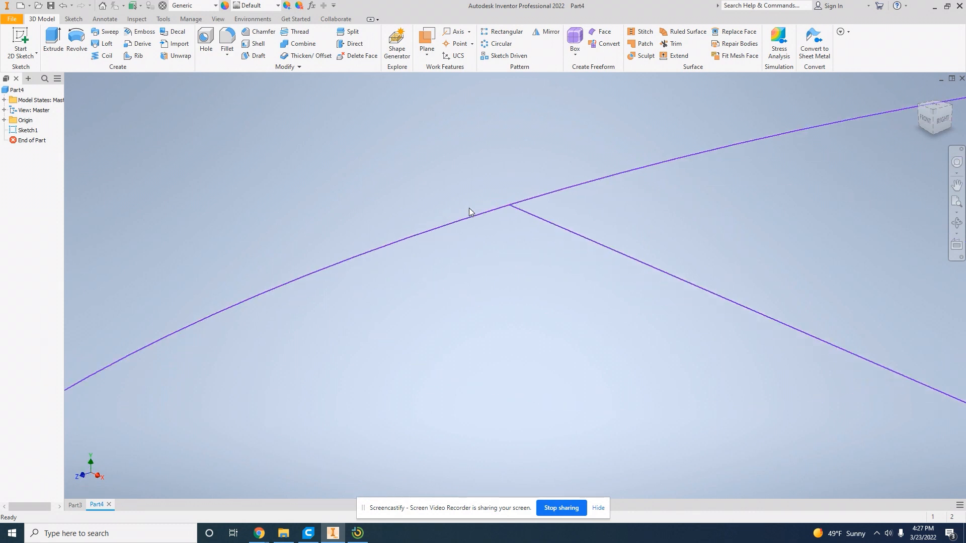
{"action": "scroll", "coordinate": [513, 211], "scroll_direction": "down", "scroll_amount": 2}
{"action": "scroll", "coordinate": [511, 212], "scroll_direction": "up", "scroll_amount": 3}
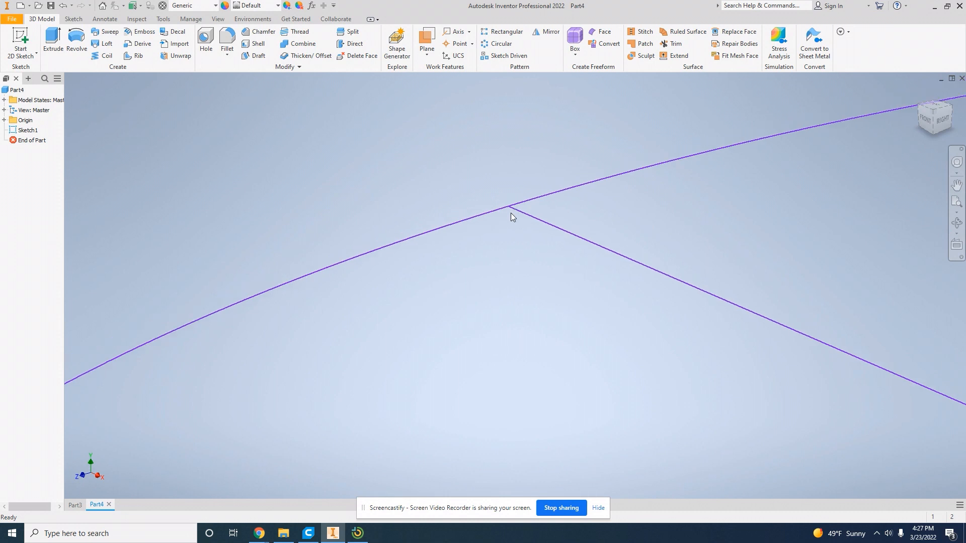
{"action": "scroll", "coordinate": [511, 213], "scroll_direction": "down", "scroll_amount": 5}
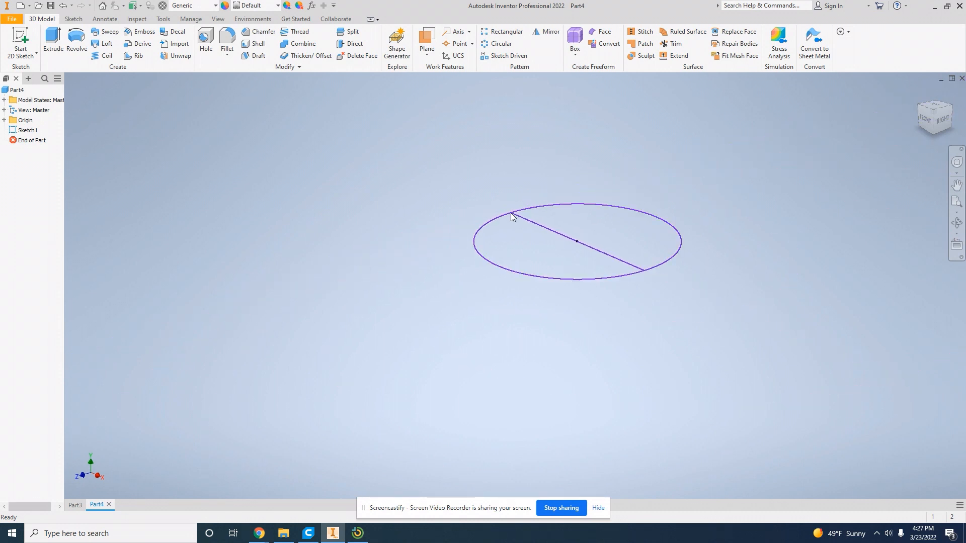
{"action": "scroll", "coordinate": [582, 246], "scroll_direction": "up", "scroll_amount": 3}
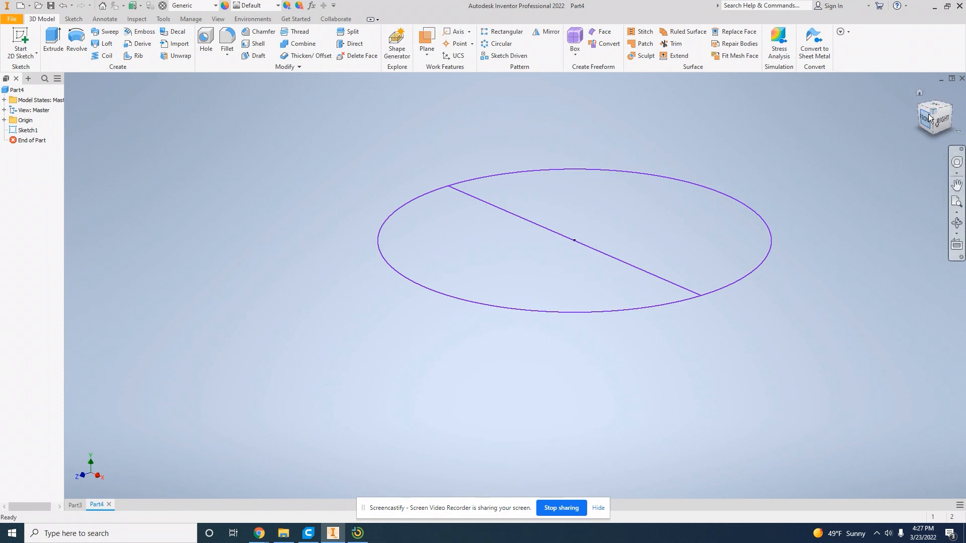
{"action": "mouse_move", "coordinate": [929, 118]}
{"action": "left_mouse_down"}
{"action": "mouse_move", "coordinate": [935, 145]}
{"action": "mouse_move", "coordinate": [882, 160]}
{"action": "mouse_move", "coordinate": [768, 139]}
{"action": "mouse_move", "coordinate": [762, 105]}
{"action": "mouse_move", "coordinate": [836, 91]}
{"action": "mouse_move", "coordinate": [873, 135]}
{"action": "mouse_move", "coordinate": [885, 172]}
{"action": "mouse_move", "coordinate": [845, 177]}
{"action": "mouse_move", "coordinate": [806, 116]}
{"action": "mouse_move", "coordinate": [847, 162]}
{"action": "left_mouse_up"}
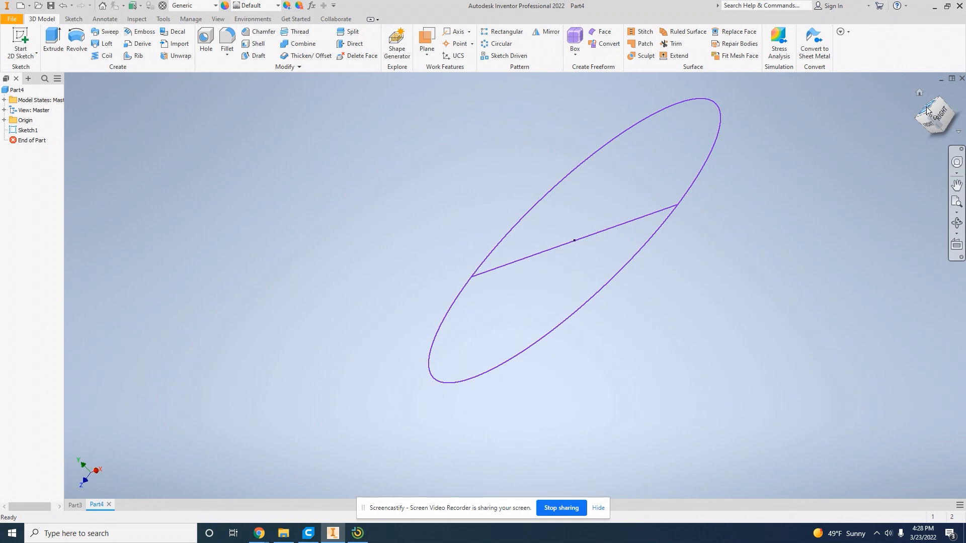
{"action": "left_click", "coordinate": [927, 110]}
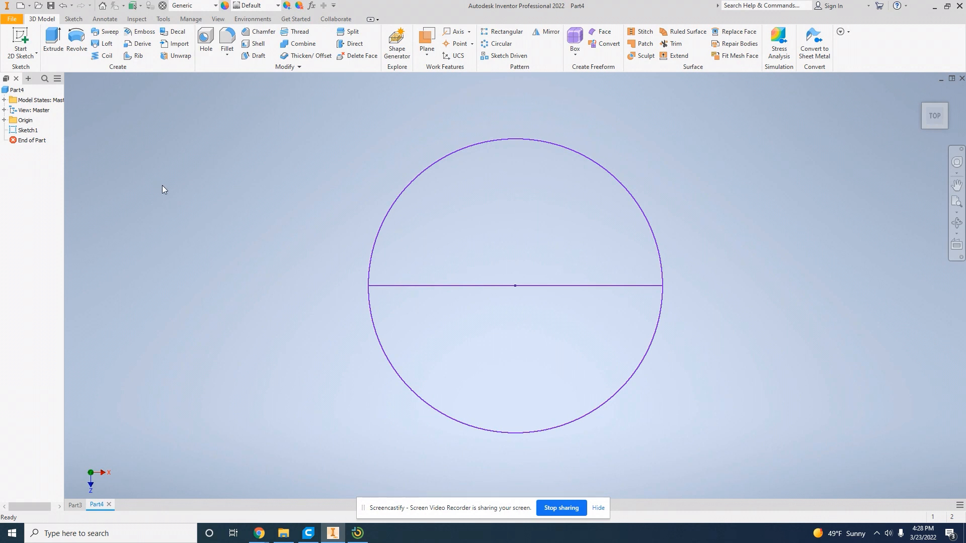
Step: Set up a full revolve of the circle's lower half about the diameter line, previewing the resulting sphere
{"action": "left_click", "coordinate": [76, 39]}
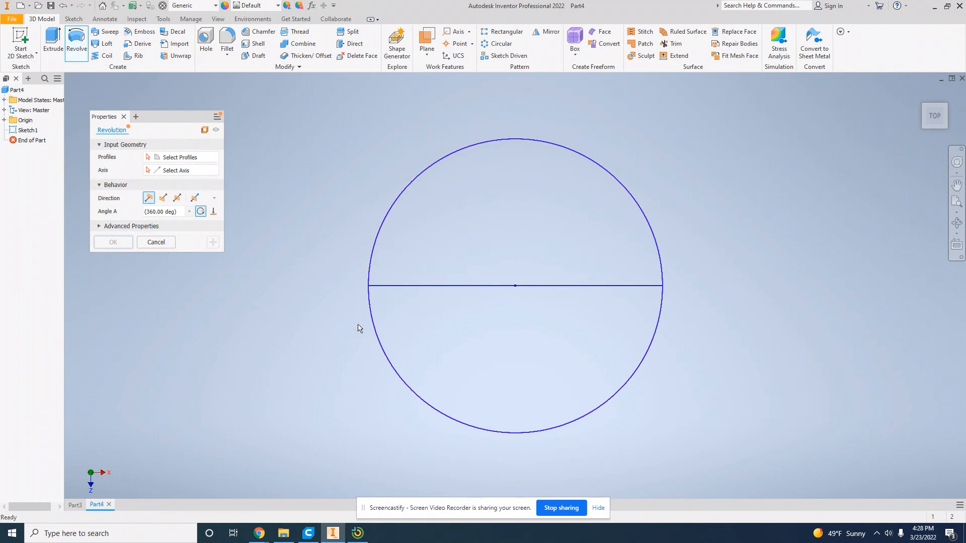
{"action": "left_click", "coordinate": [935, 127]}
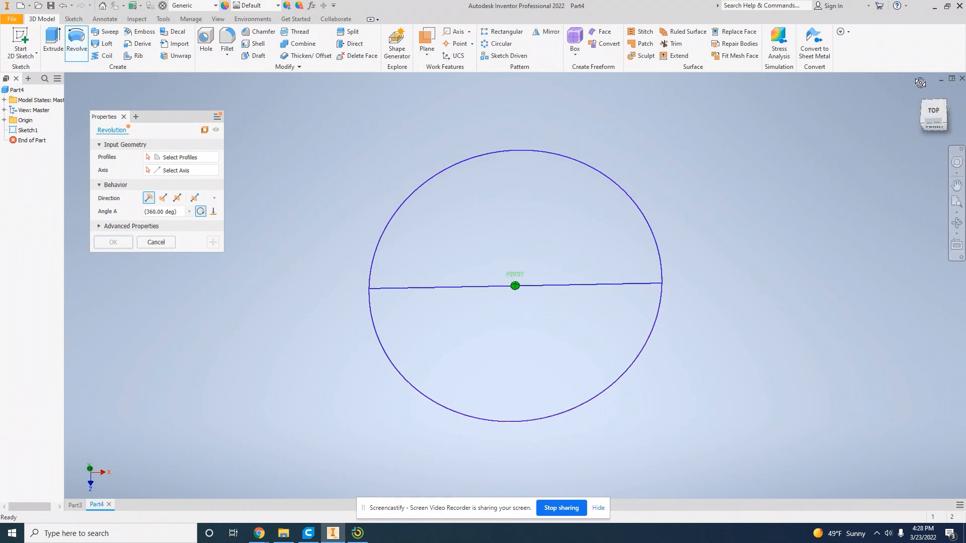
{"action": "left_click", "coordinate": [155, 159]}
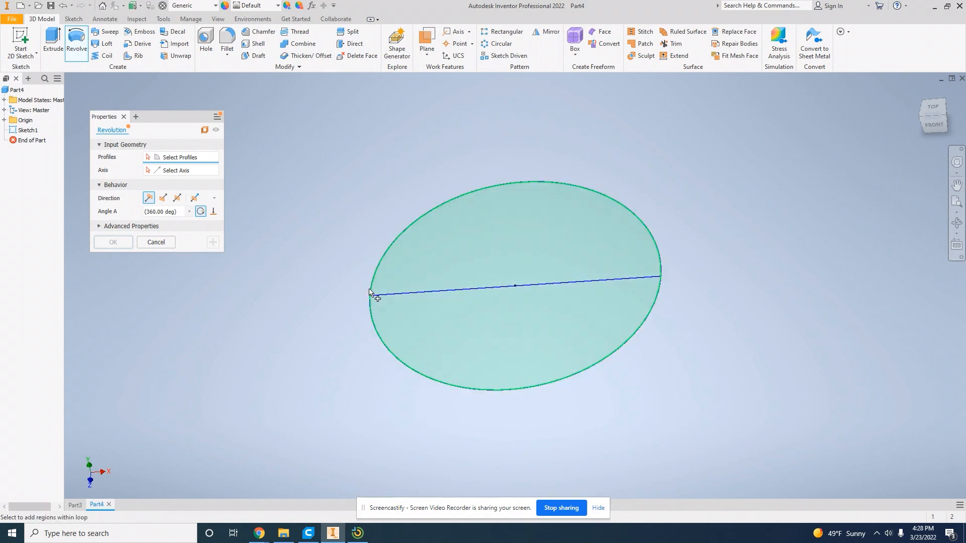
{"action": "scroll", "coordinate": [484, 333], "scroll_direction": "down", "scroll_amount": 3}
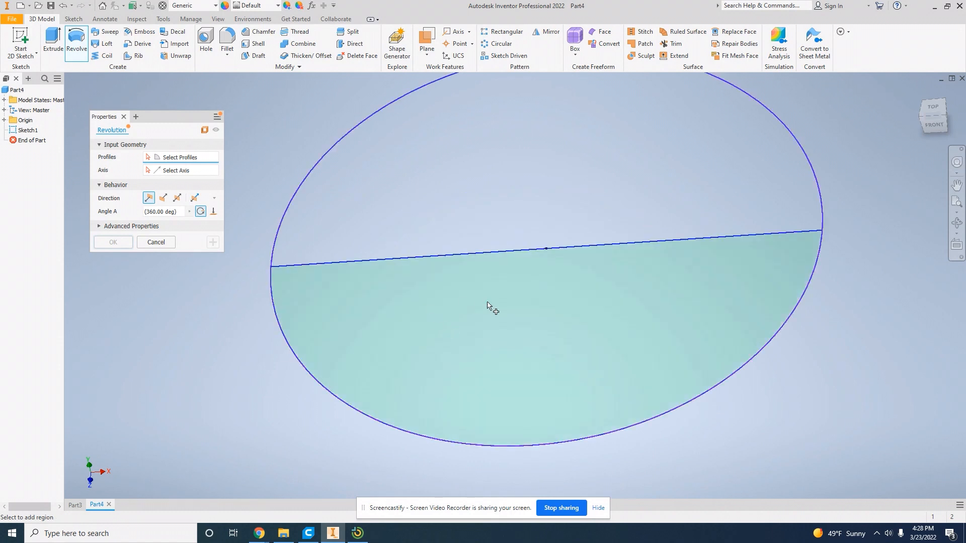
{"action": "left_click", "coordinate": [471, 316]}
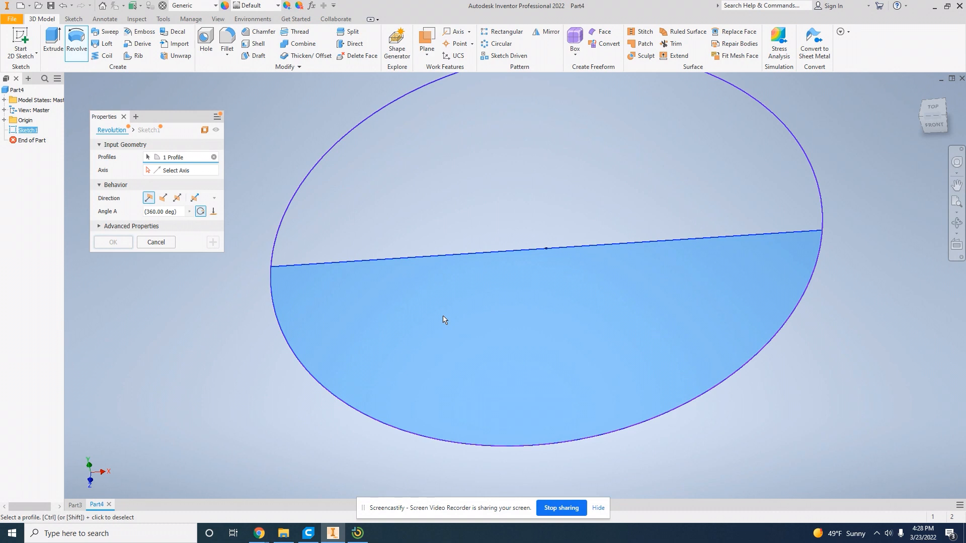
{"action": "left_click", "coordinate": [177, 172]}
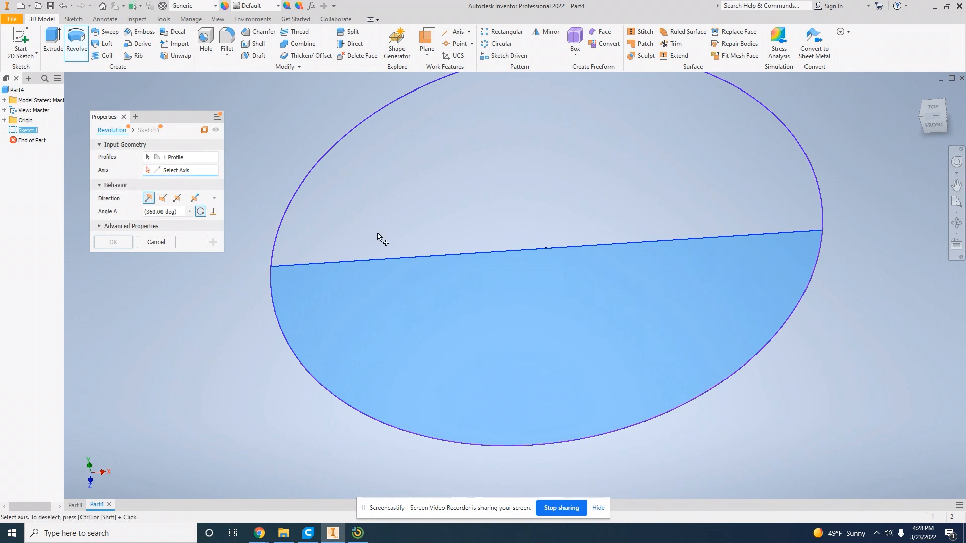
{"action": "left_click", "coordinate": [385, 262]}
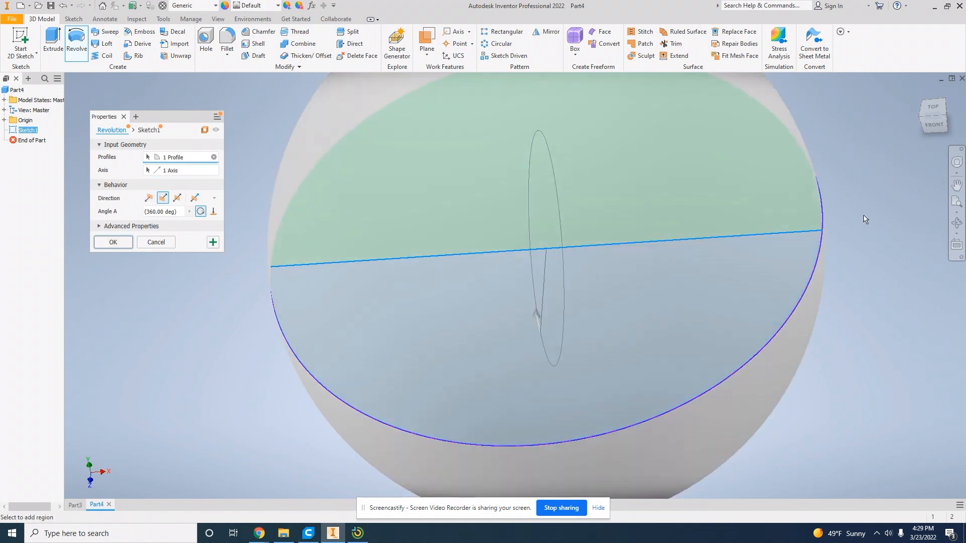
{"action": "left_click_drag", "start_coordinate": [938, 129], "coordinate": [862, 126]}
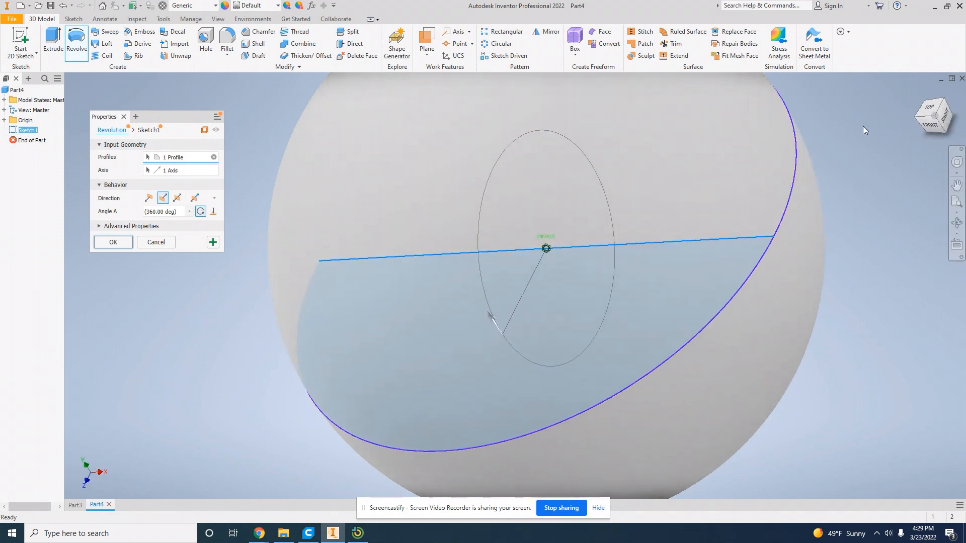
{"action": "scroll", "coordinate": [795, 269], "scroll_direction": "up", "scroll_amount": 2}
{"action": "scroll", "coordinate": [805, 272], "scroll_direction": "down", "scroll_amount": 5}
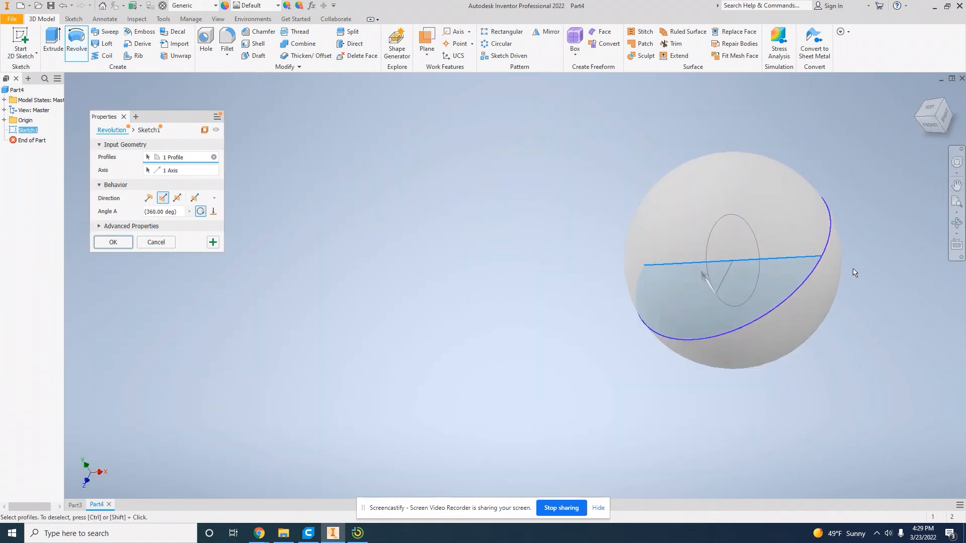
{"action": "scroll", "coordinate": [854, 272], "scroll_direction": "up", "scroll_amount": 3}
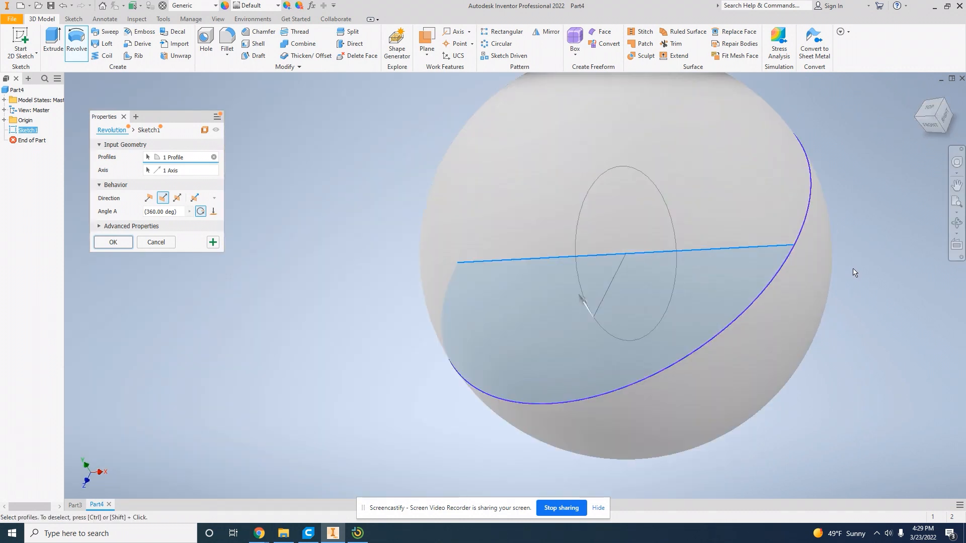
Step: Try partial revolve angles of 45° and 310° with only the lower half-circle as profile, and restore the full revolution
{"action": "left_click", "coordinate": [200, 211]}
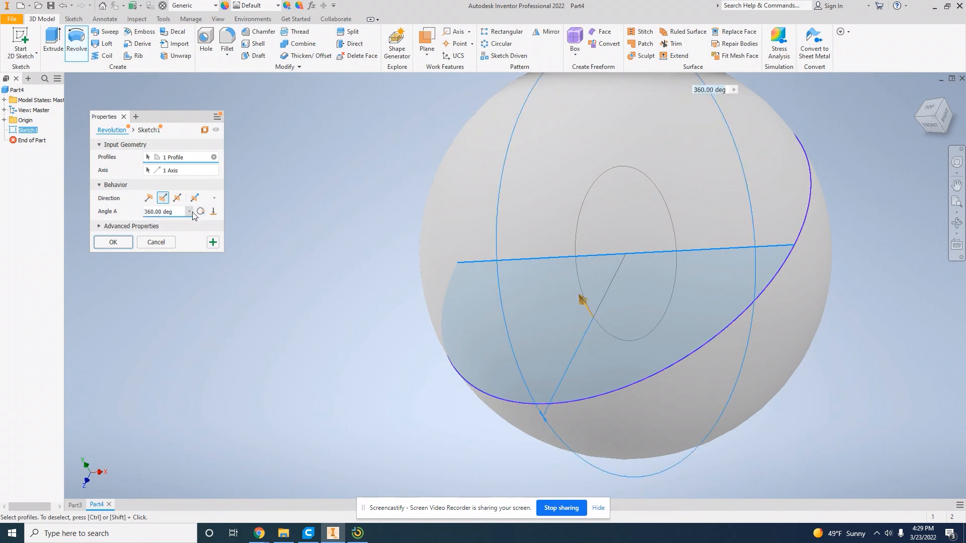
{"action": "left_click_drag", "start_coordinate": [591, 301], "coordinate": [557, 247]}
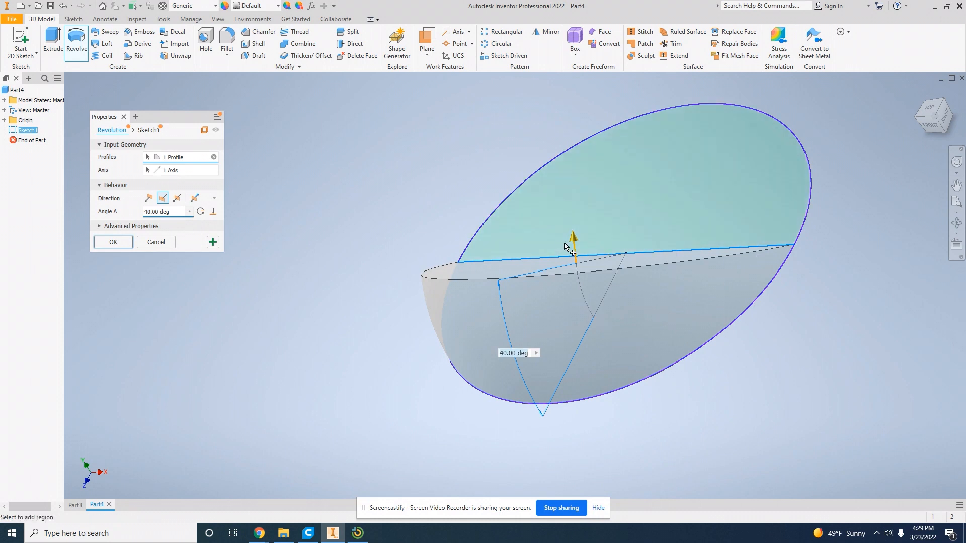
{"action": "left_click", "coordinate": [568, 245]}
{"action": "left_click_drag", "start_coordinate": [576, 239], "coordinate": [644, 212]}
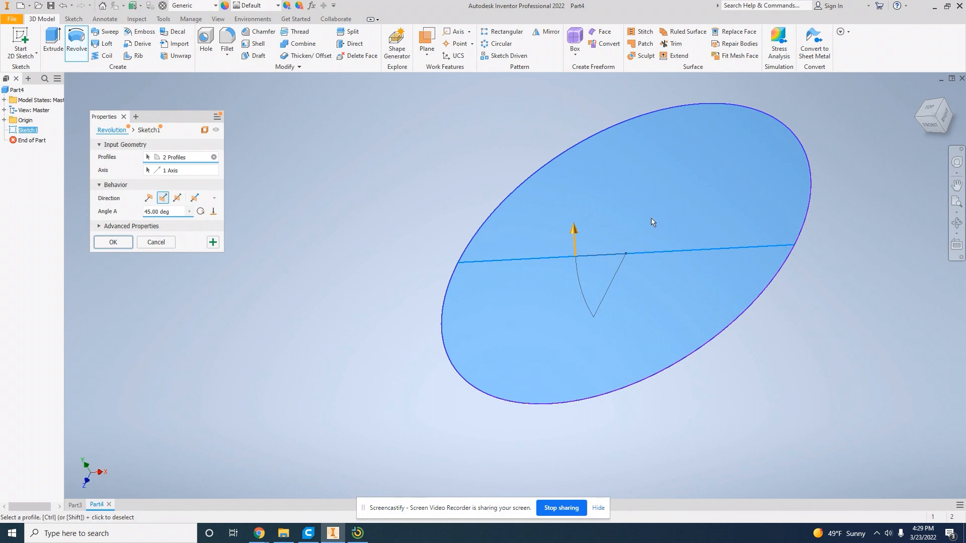
{"action": "left_click", "coordinate": [214, 157]}
{"action": "left_click", "coordinate": [506, 327]}
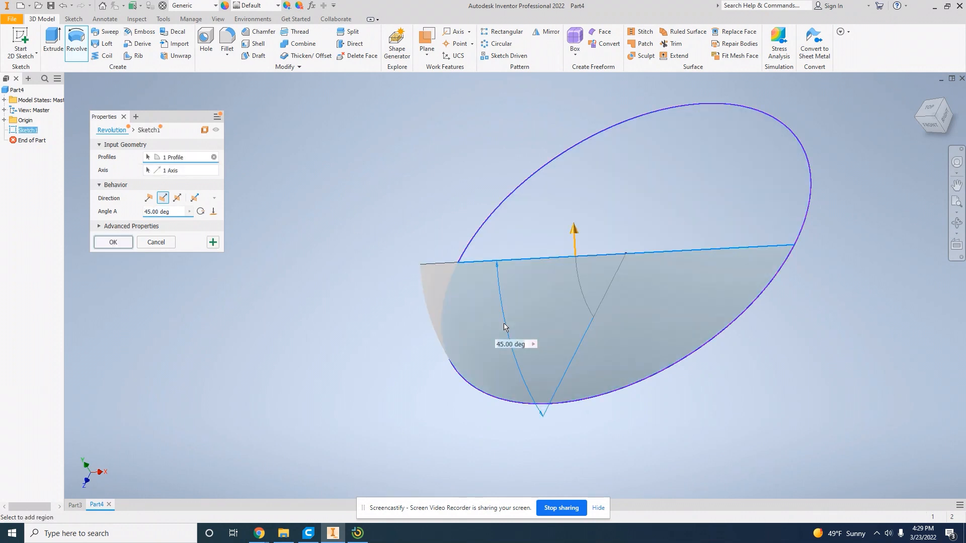
{"action": "left_click_drag", "start_coordinate": [942, 129], "coordinate": [865, 139]}
{"action": "left_click_drag", "start_coordinate": [567, 241], "coordinate": [639, 374]}
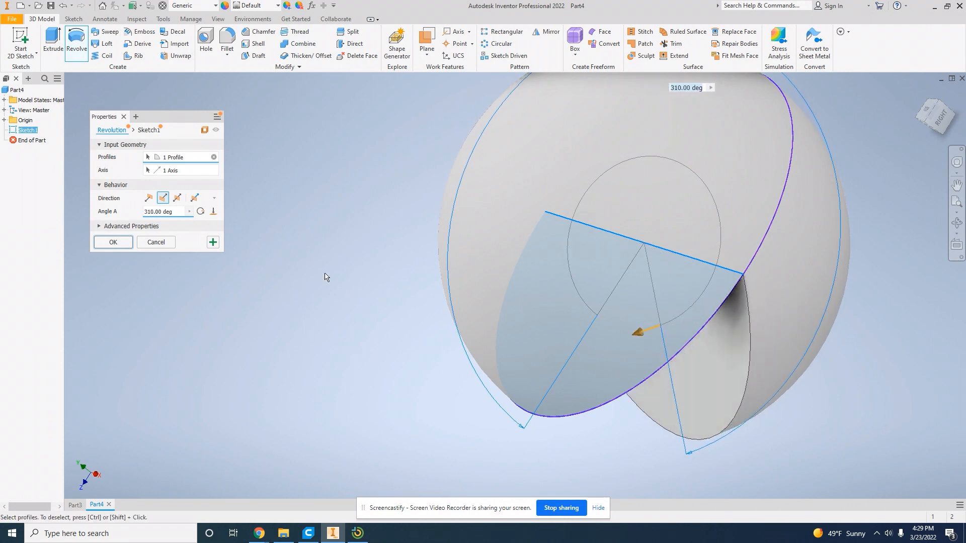
{"action": "left_click", "coordinate": [200, 213]}
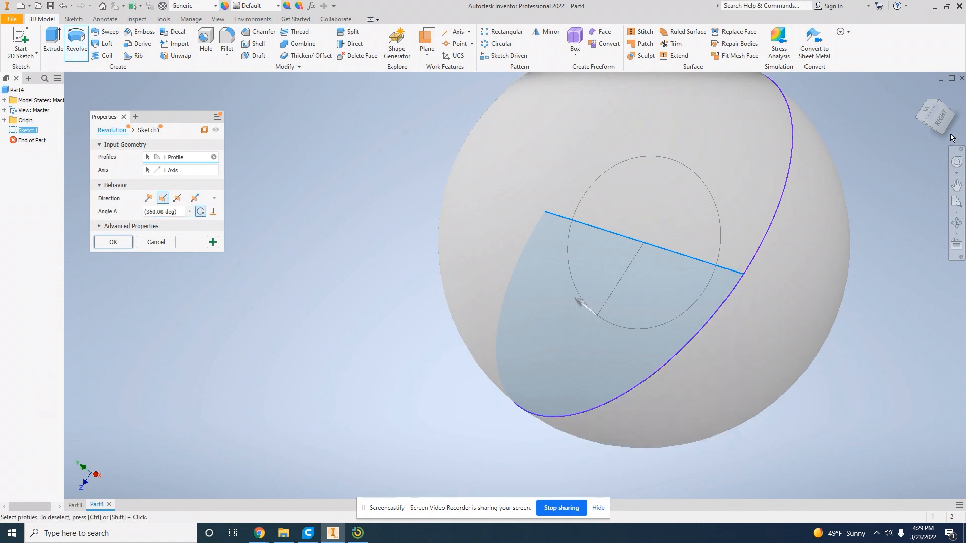
Step: Confirm the full 360° revolve to create the solid sphere and expand the feature to show its source sketch
{"action": "left_click", "coordinate": [928, 117]}
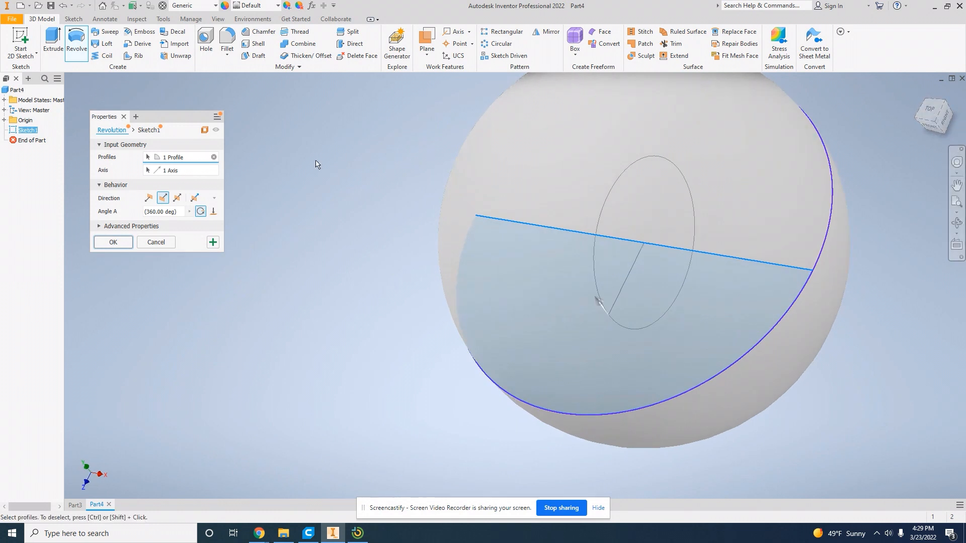
{"action": "left_click", "coordinate": [107, 241]}
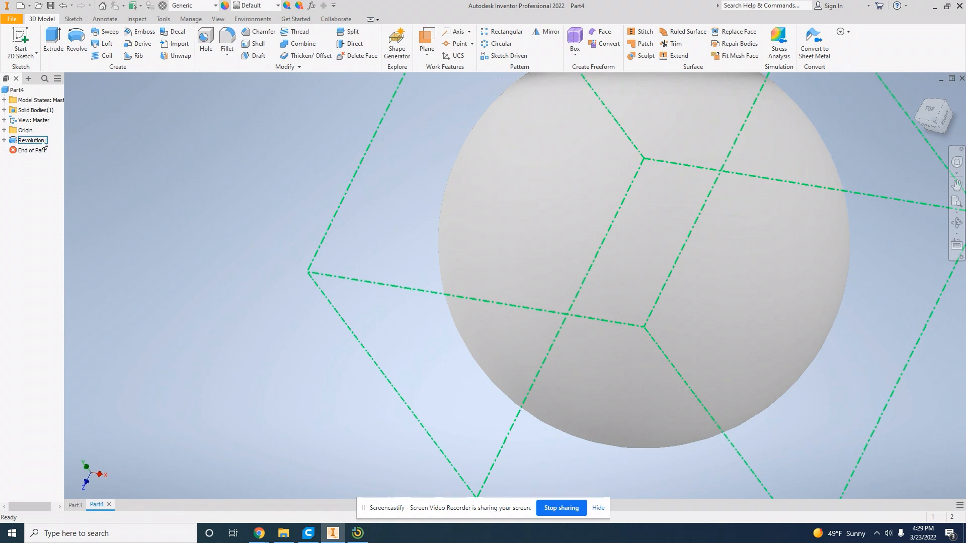
{"action": "left_click", "coordinate": [4, 141]}
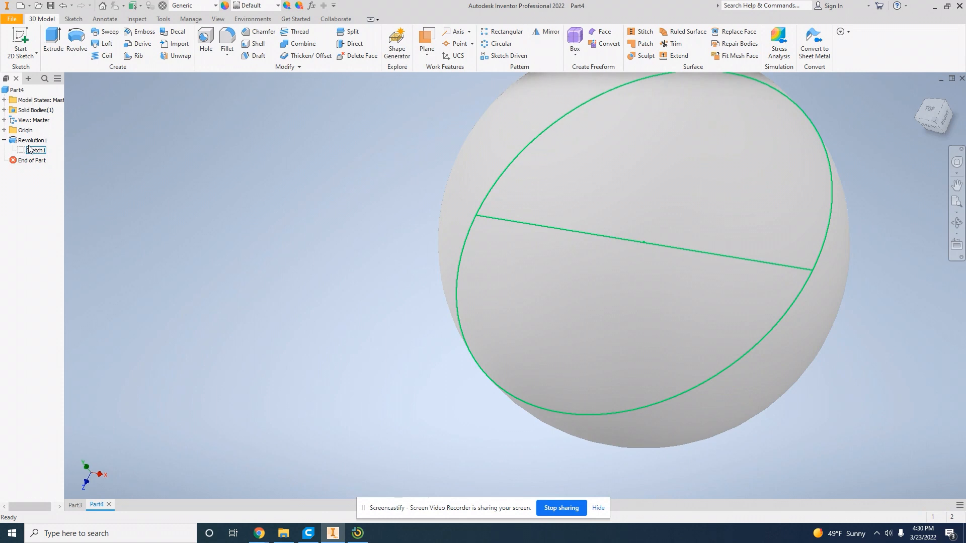
{"action": "left_click", "coordinate": [933, 112]}
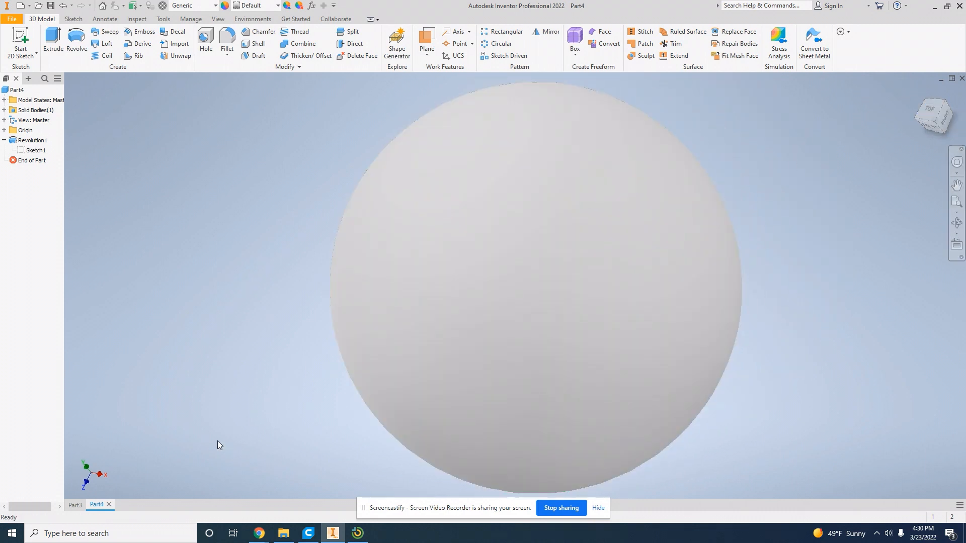
Step: Examine the arms and hexagonal panels of the finished model in Part3 from several angles and return to Part4
{"action": "left_click", "coordinate": [74, 506]}
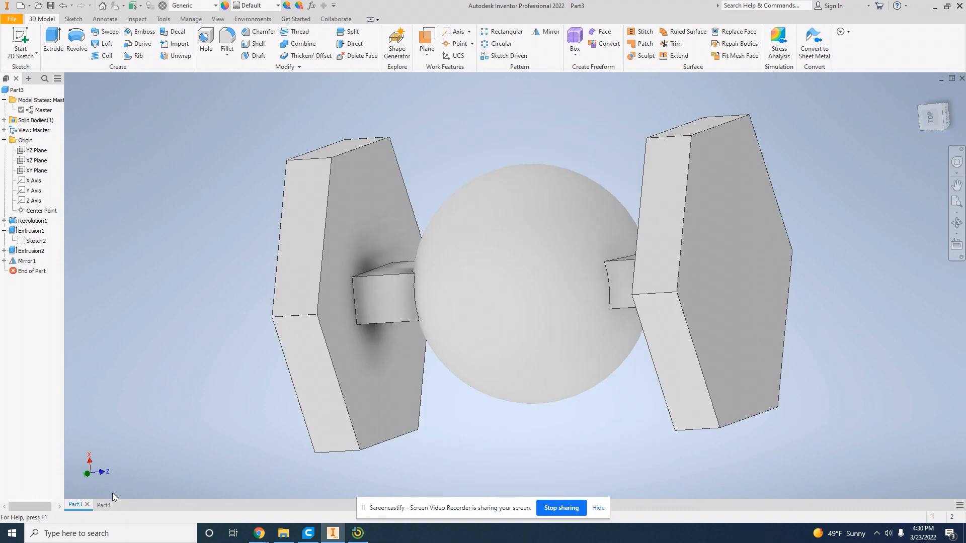
{"action": "left_click_drag", "start_coordinate": [936, 116], "coordinate": [85, 147]}
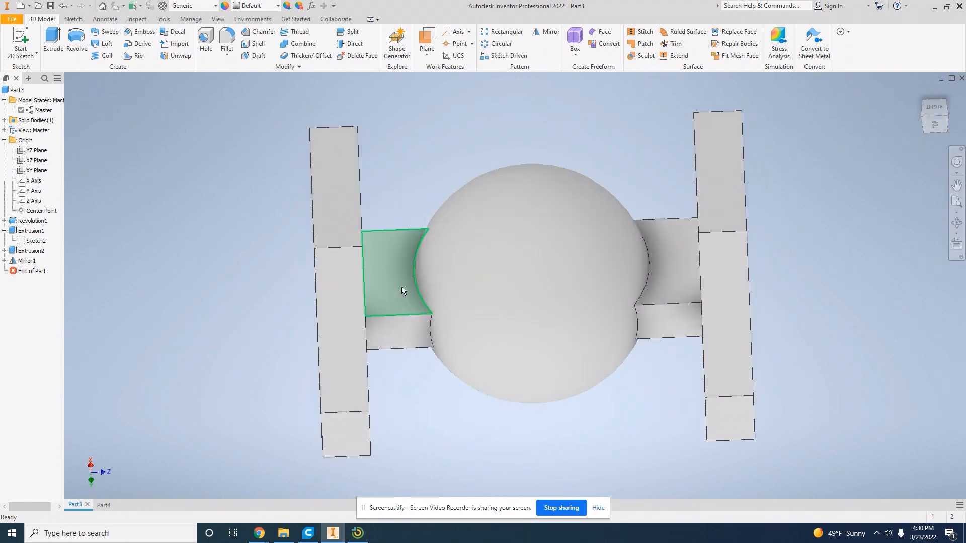
{"action": "left_click_drag", "start_coordinate": [934, 116], "coordinate": [878, 159]}
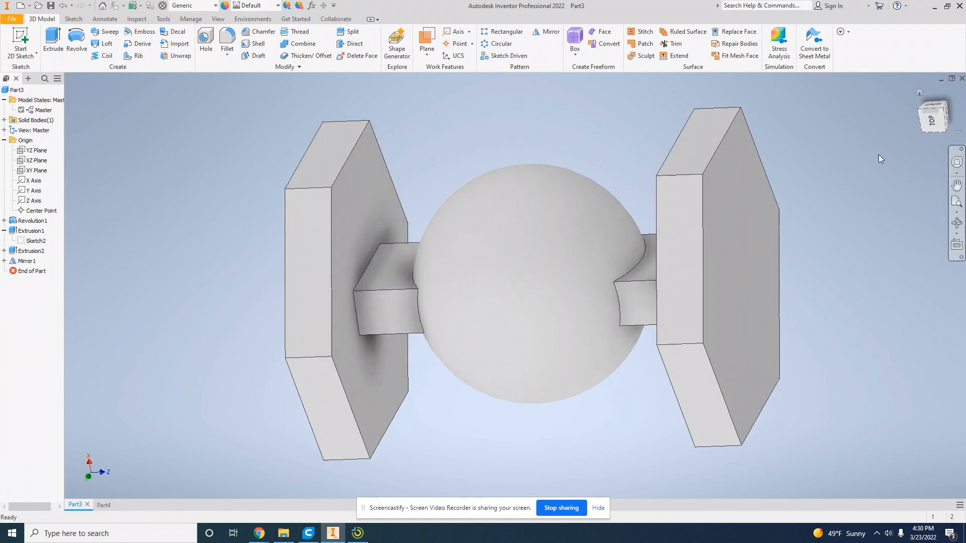
{"action": "left_click", "coordinate": [102, 505]}
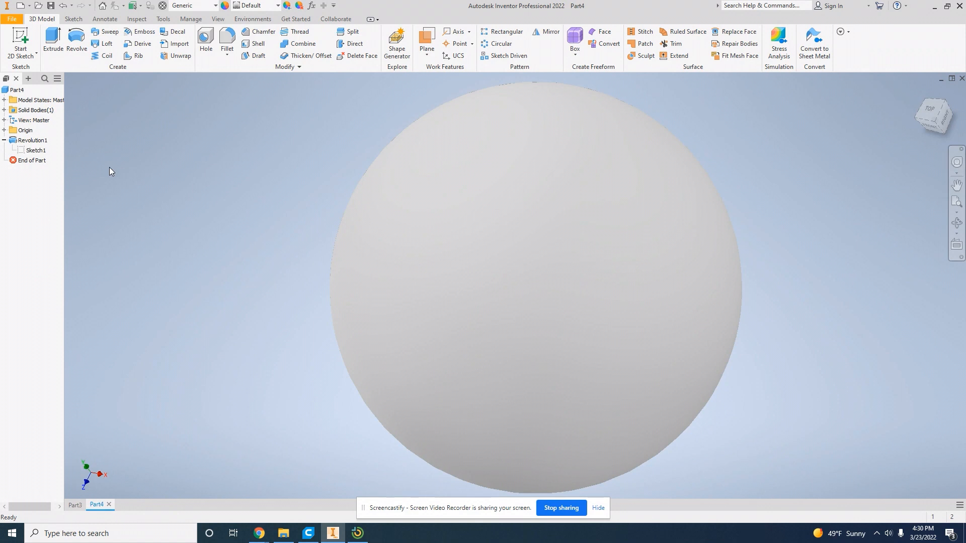
Step: Start a new 2D sketch on the YZ origin plane
{"action": "left_click", "coordinate": [23, 38]}
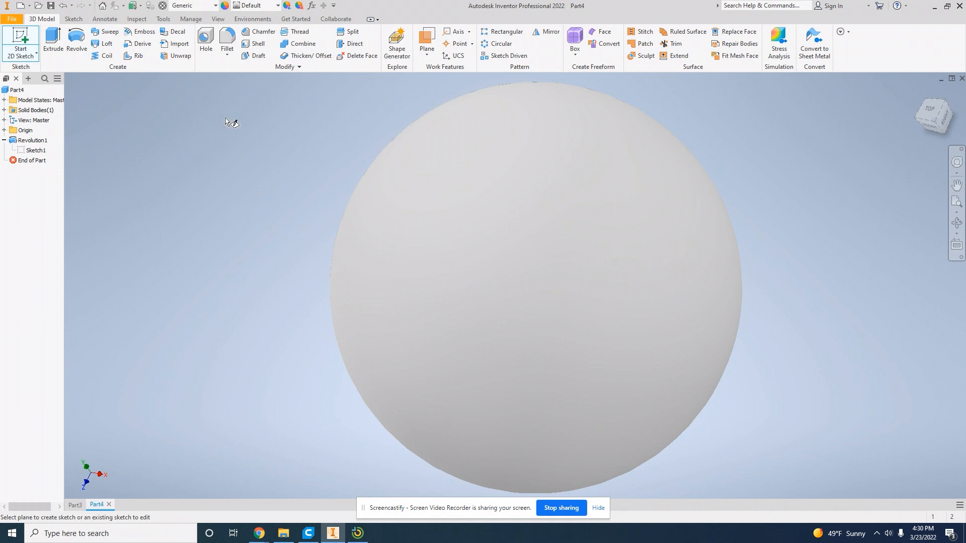
{"action": "left_click", "coordinate": [20, 41]}
{"action": "left_click", "coordinate": [4, 130]}
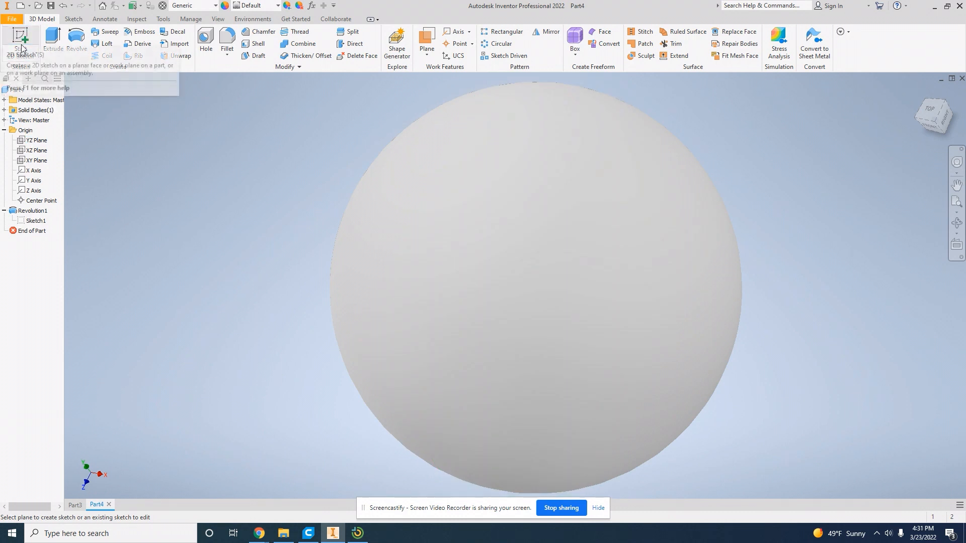
{"action": "left_click", "coordinate": [37, 143]}
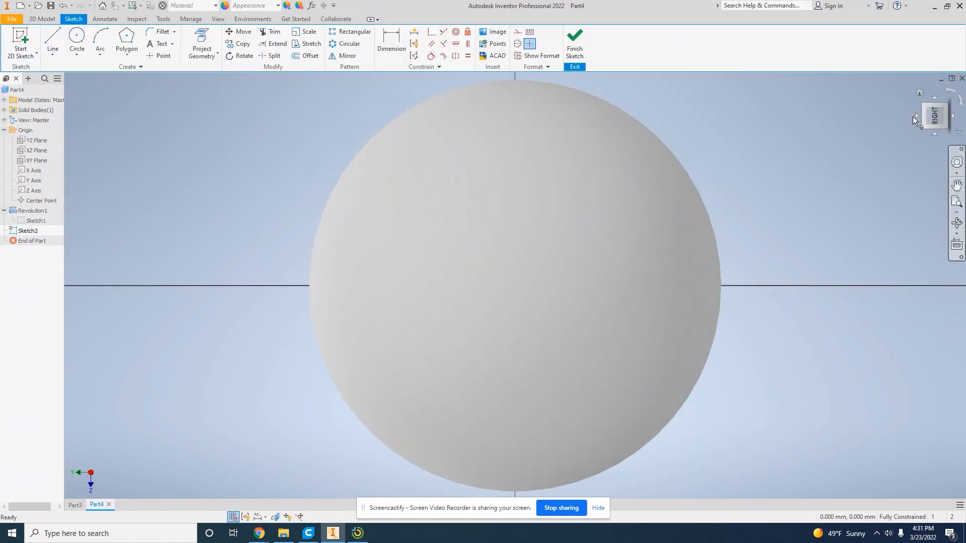
{"action": "left_click", "coordinate": [21, 231]}
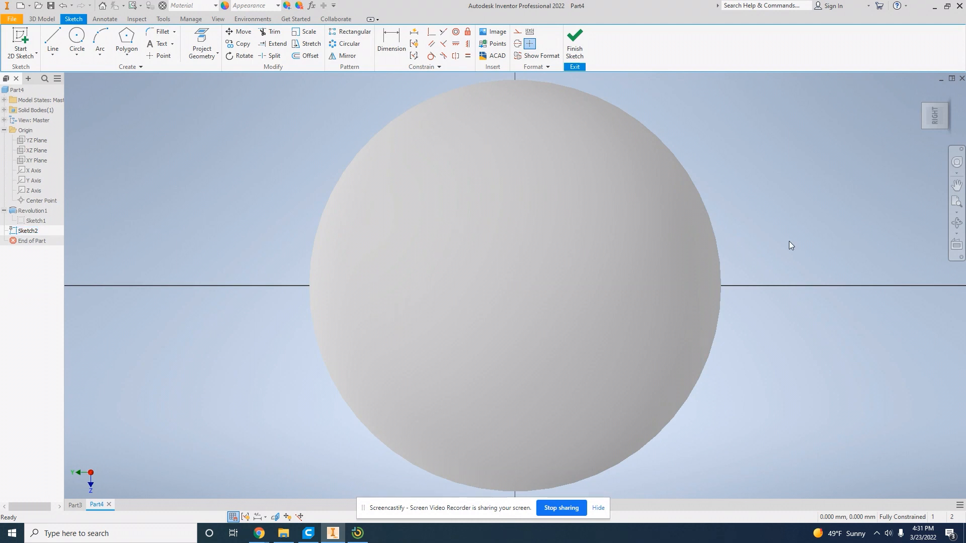
Step: Draw a two-point rectangle horizontally across the sphere's middle, with its ends extending beyond both sides of the sphere
{"action": "scroll", "coordinate": [789, 241], "scroll_direction": "down", "scroll_amount": 3}
{"action": "key", "text": "F2"}
{"action": "left_click_drag", "start_coordinate": [804, 226], "coordinate": [673, 226]}
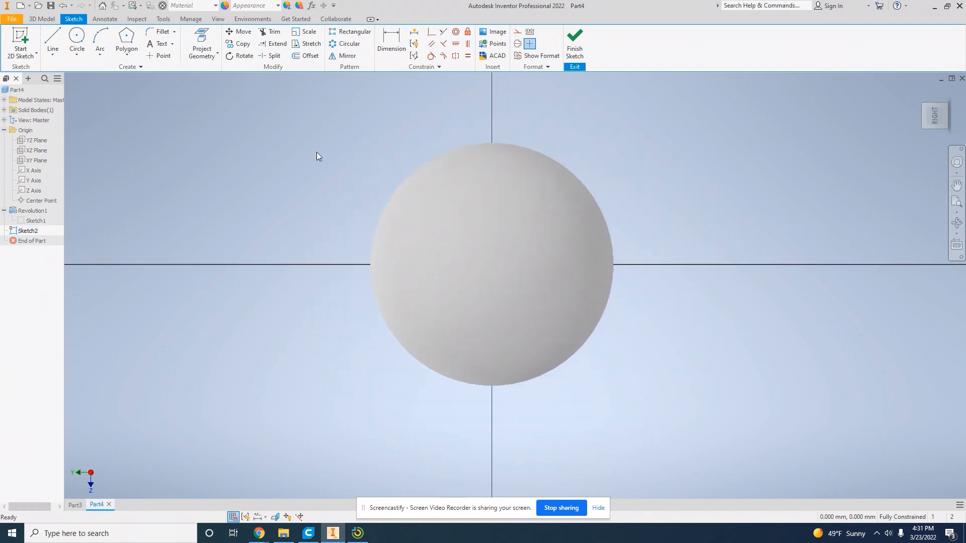
{"action": "left_click", "coordinate": [126, 50]}
{"action": "left_click", "coordinate": [101, 74]}
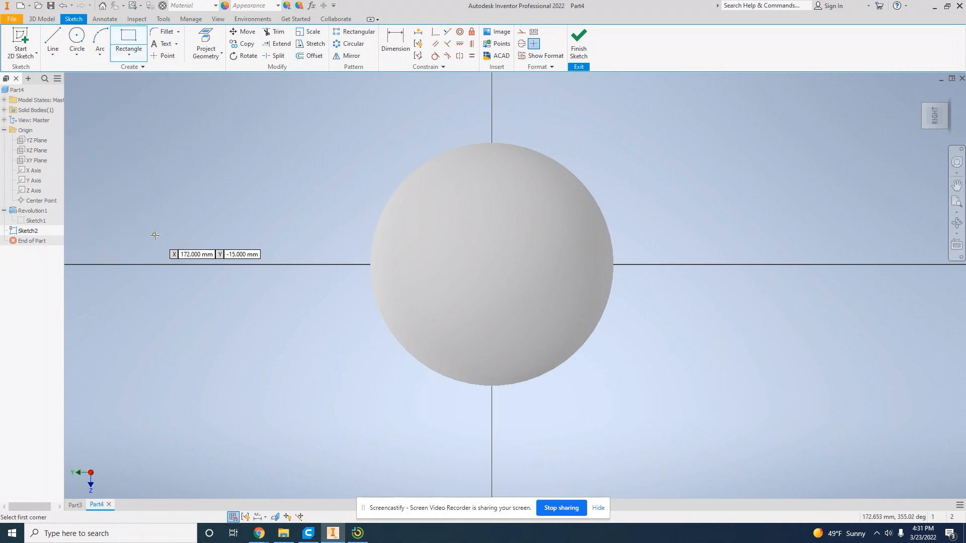
{"action": "left_click", "coordinate": [134, 42]}
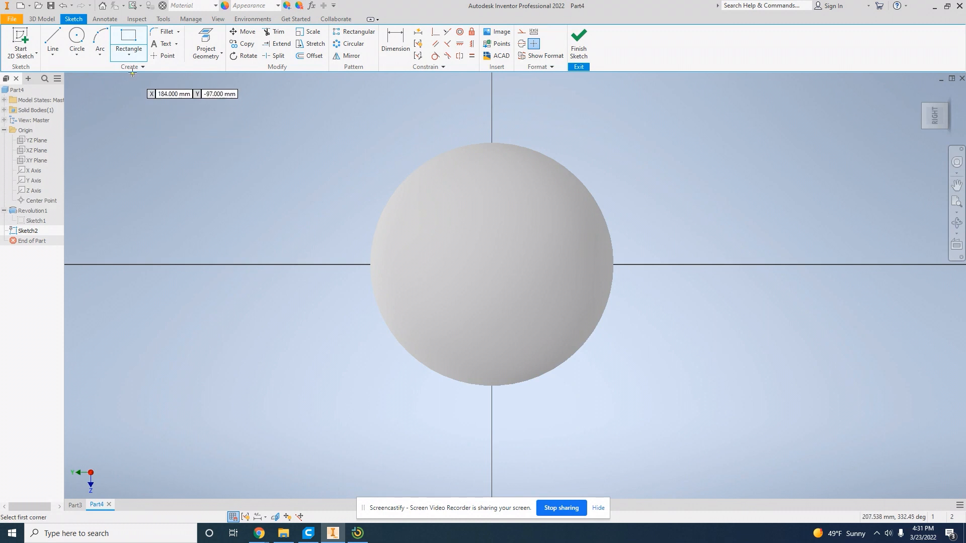
{"action": "left_click", "coordinate": [132, 53]}
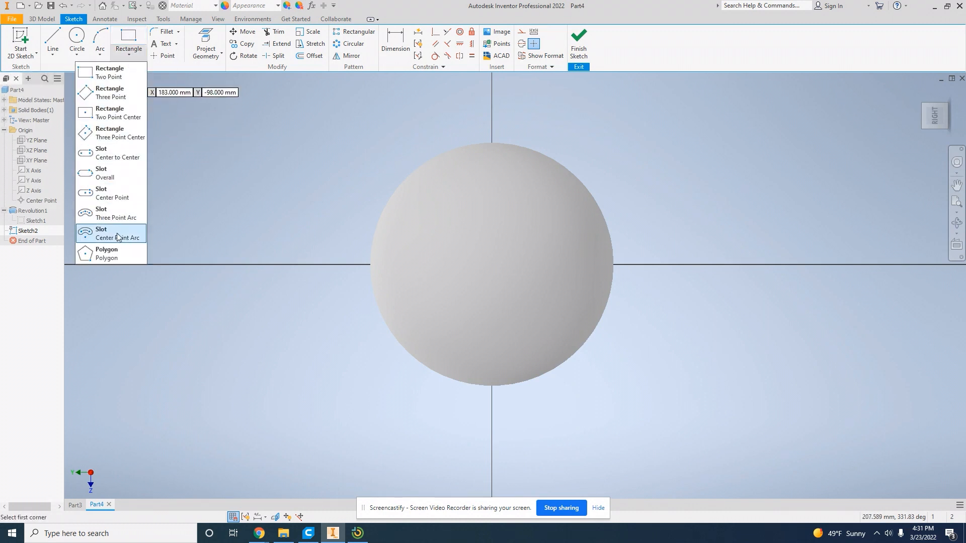
{"action": "left_click", "coordinate": [119, 75]}
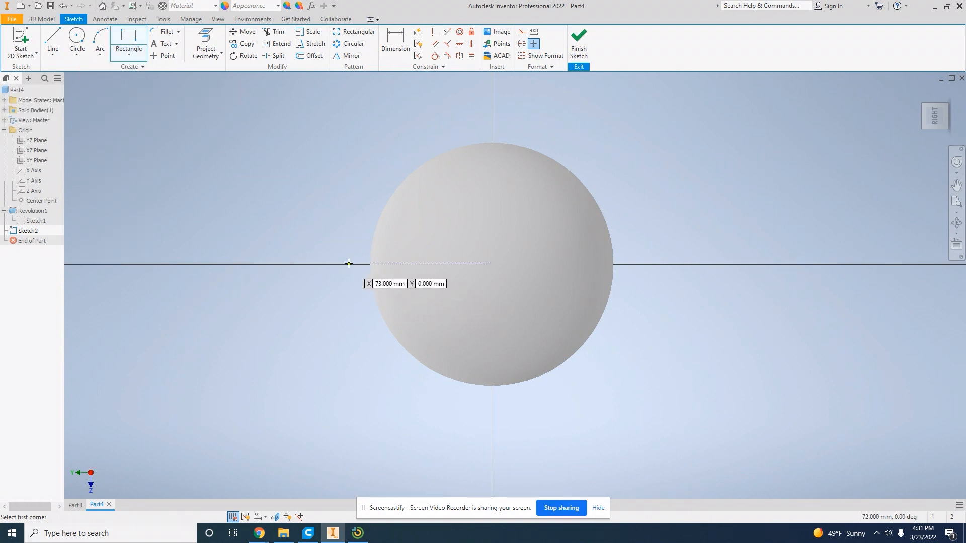
{"action": "left_click", "coordinate": [331, 241]}
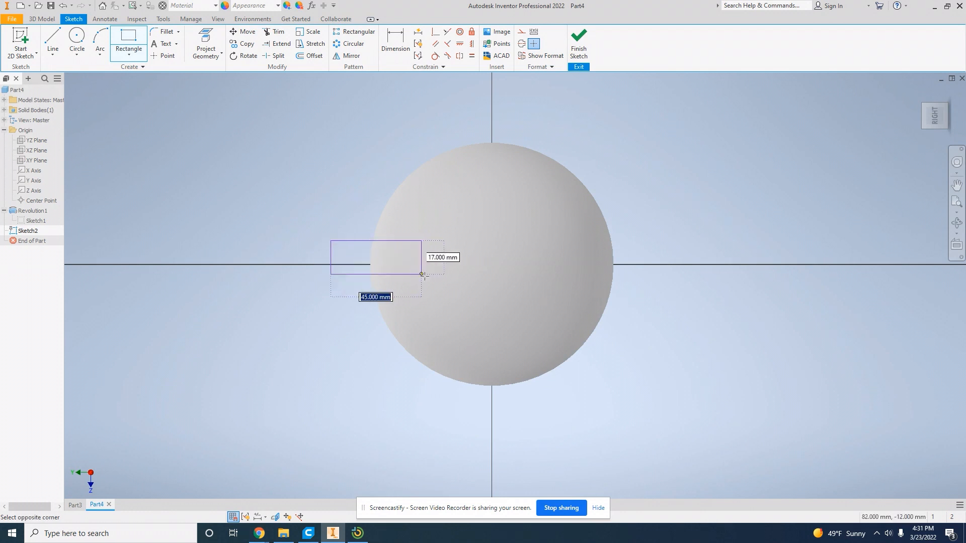
{"action": "left_click", "coordinate": [649, 297]}
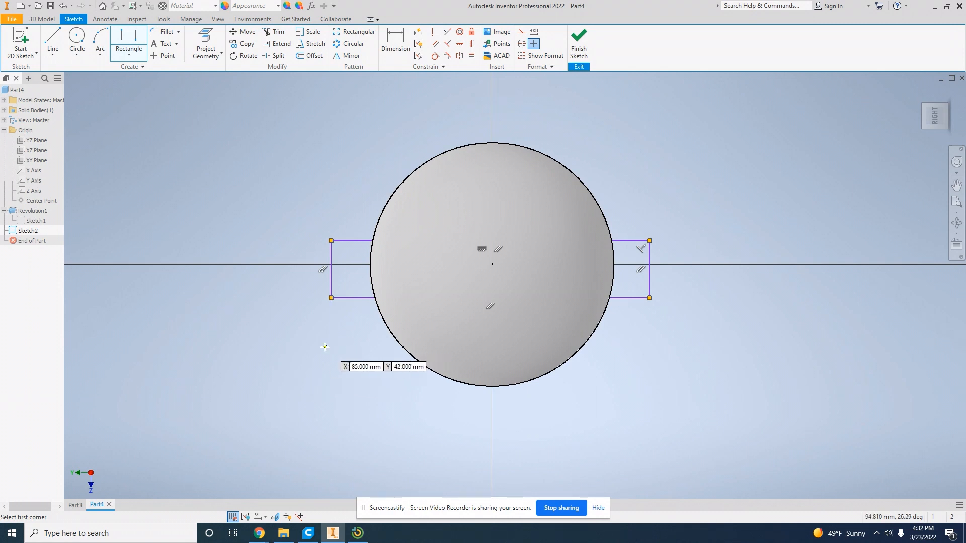
Step: Finish the rectangle sketch and start an Extrude with the full rectangle across the sphere as its profile
{"action": "mouse_move", "coordinate": [934, 118]}
{"action": "left_mouse_down"}
{"action": "mouse_move", "coordinate": [71, 125]}
{"action": "mouse_move", "coordinate": [116, 158]}
{"action": "mouse_move", "coordinate": [958, 135]}
{"action": "mouse_move", "coordinate": [932, 119]}
{"action": "left_mouse_up"}
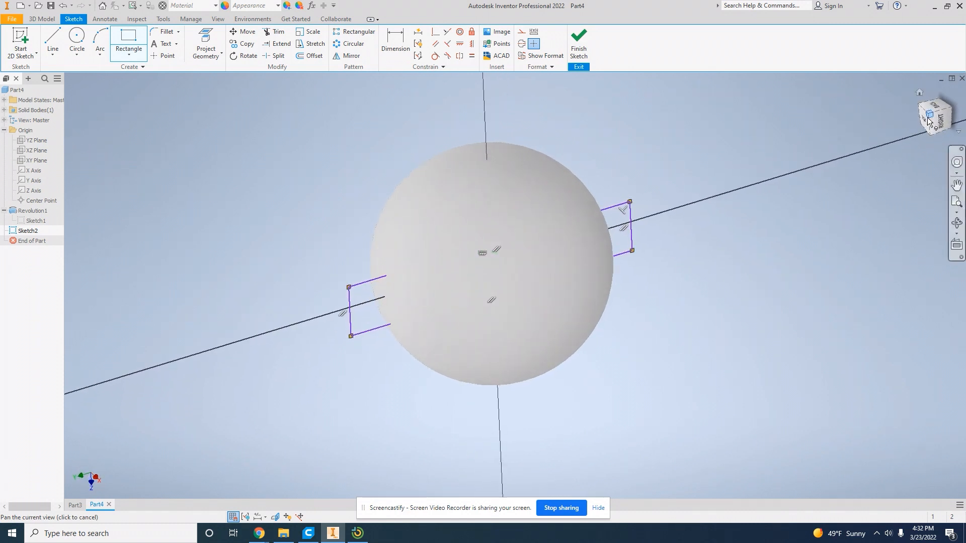
{"action": "left_click", "coordinate": [579, 44]}
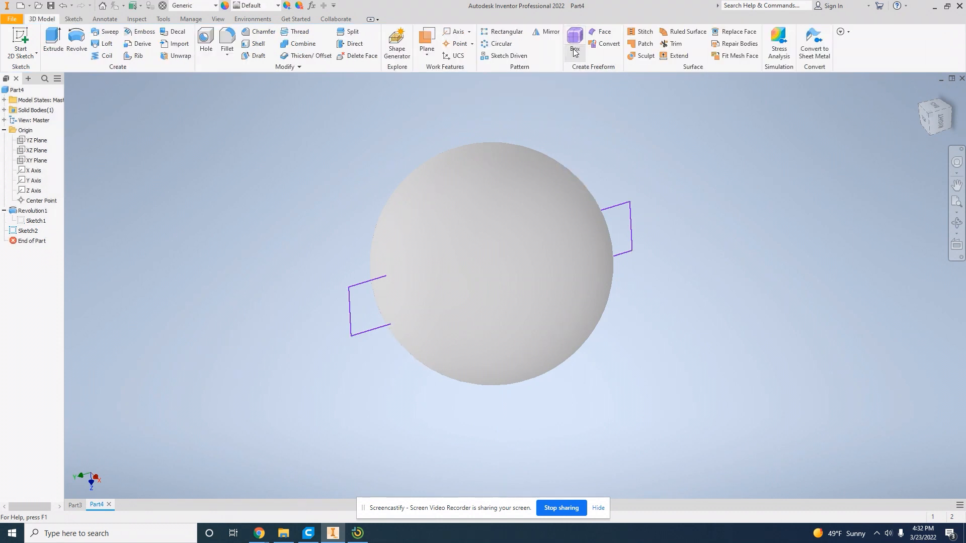
{"action": "left_click", "coordinate": [49, 42]}
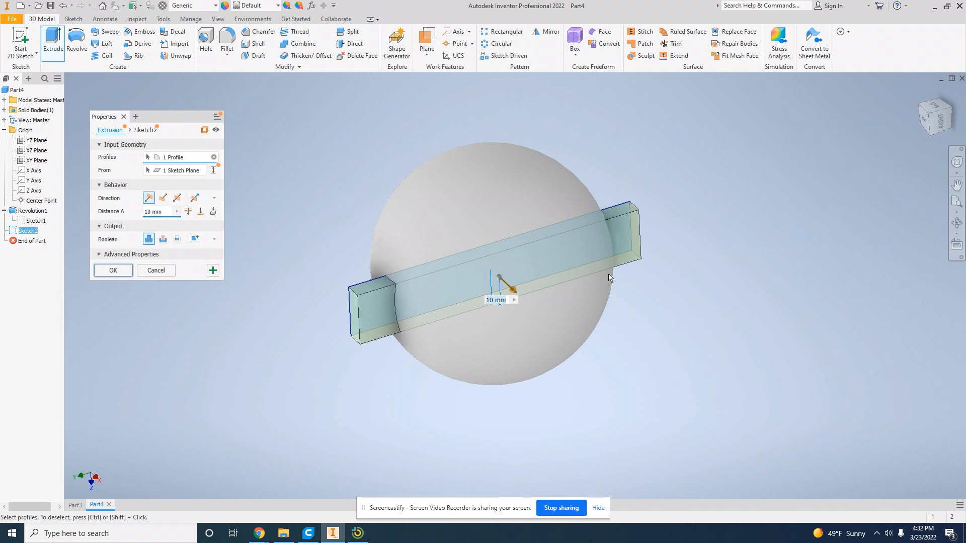
{"action": "left_click", "coordinate": [214, 157]}
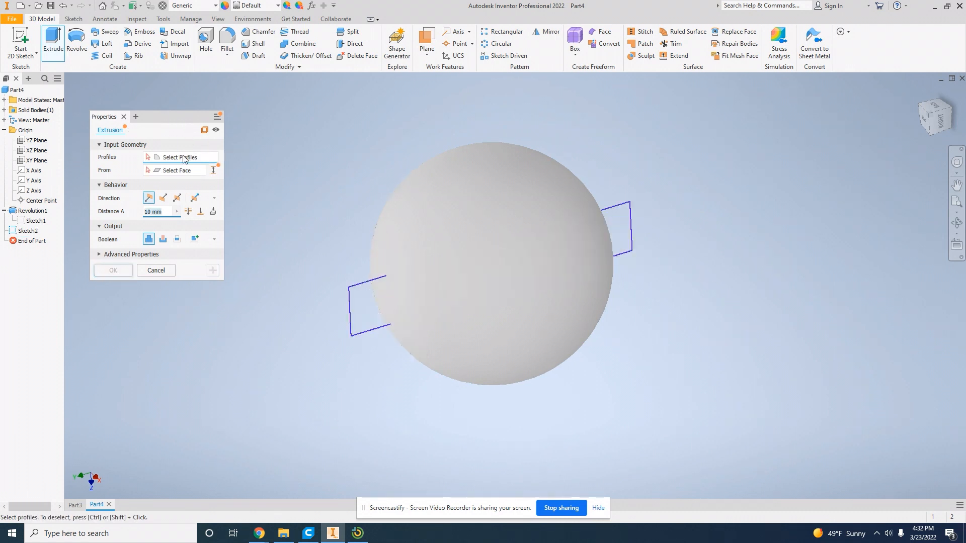
{"action": "left_click", "coordinate": [352, 302]}
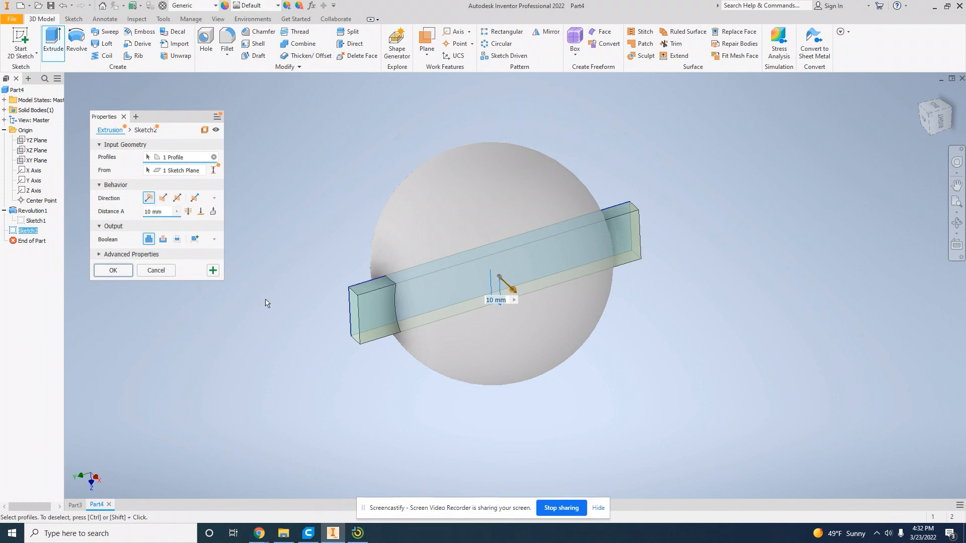
Step: Extrude the rectangle symmetrically by 24 mm and join it to the sphere to form both arms
{"action": "left_click", "coordinate": [163, 198]}
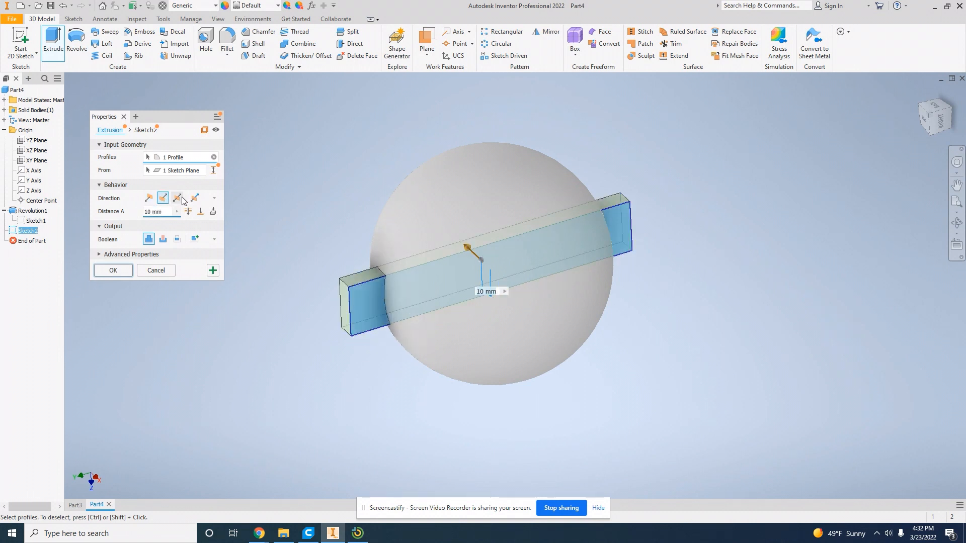
{"action": "left_click", "coordinate": [181, 199]}
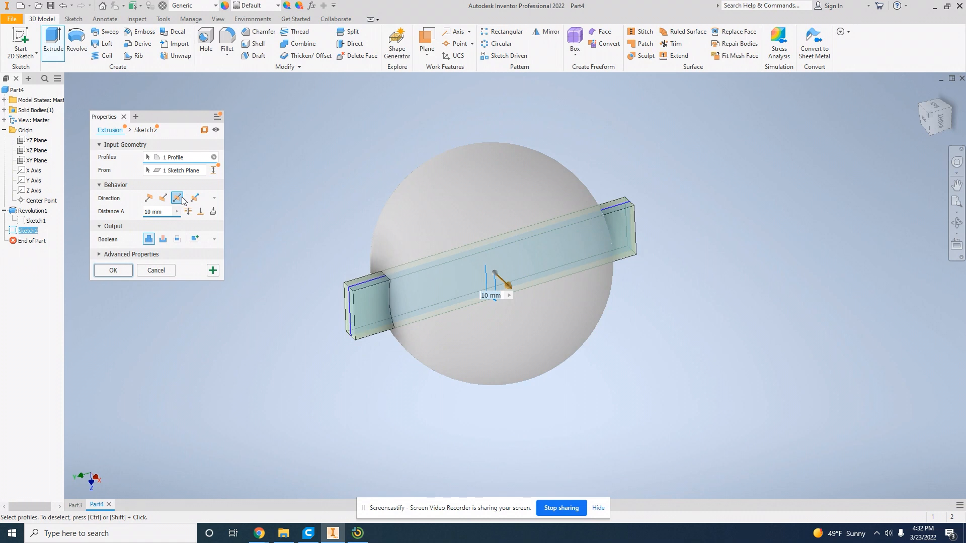
{"action": "left_click", "coordinate": [195, 198]}
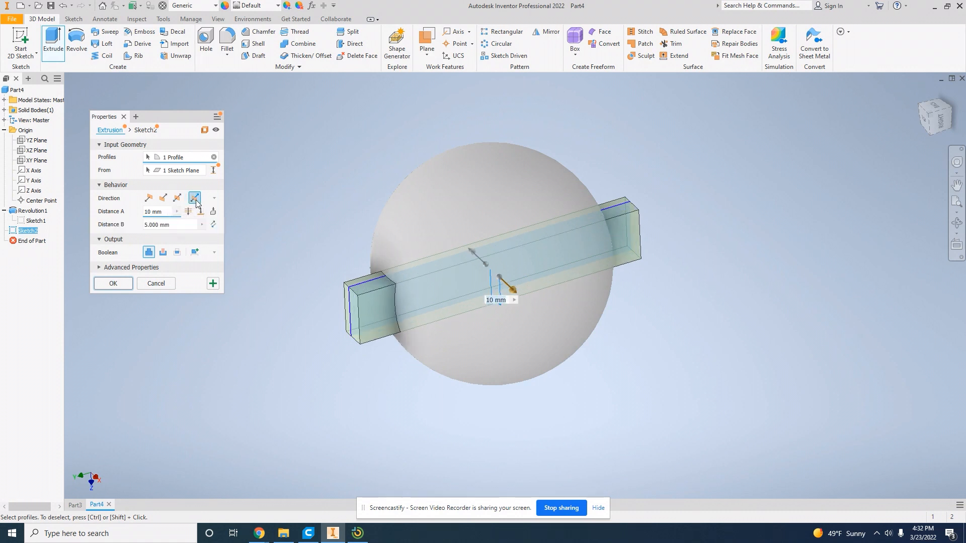
{"action": "left_click", "coordinate": [178, 199]}
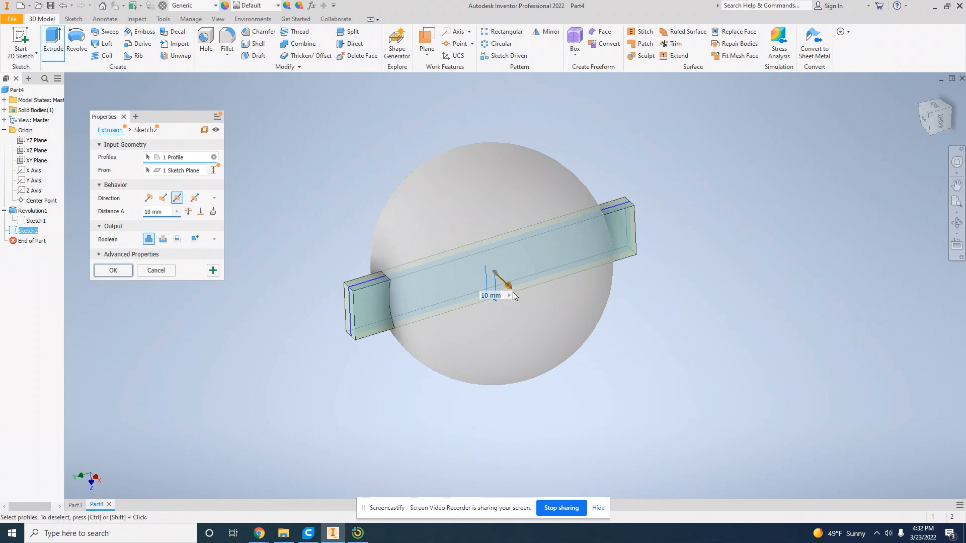
{"action": "mouse_move", "coordinate": [508, 287]}
{"action": "left_mouse_down"}
{"action": "mouse_move", "coordinate": [541, 319]}
{"action": "mouse_move", "coordinate": [507, 298]}
{"action": "left_mouse_up"}
{"action": "left_click_drag", "start_coordinate": [927, 120], "coordinate": [753, 106]}
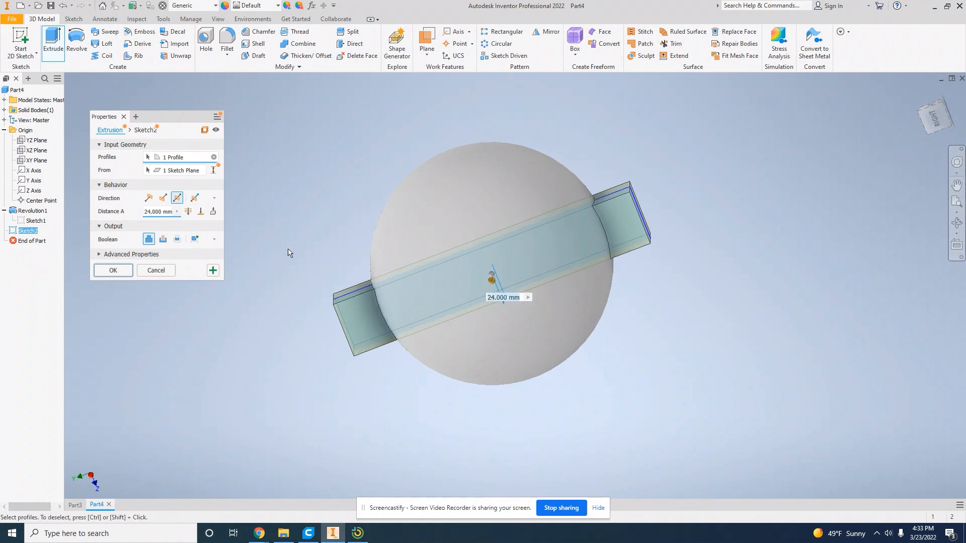
{"action": "left_click", "coordinate": [121, 270]}
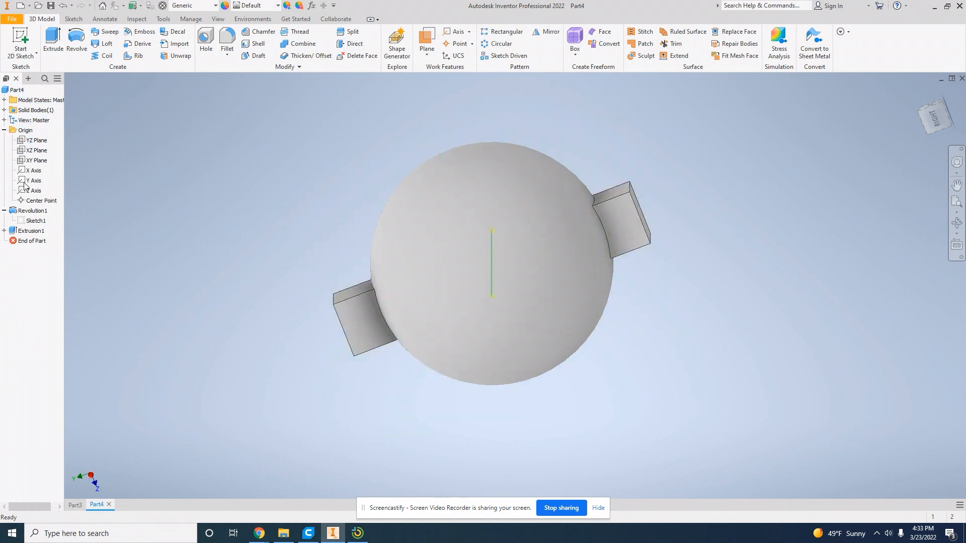
Step: Collapse the sphere's revolve feature and the Origin folder in the model tree, and review the revolve and extrusion features
{"action": "left_click", "coordinate": [5, 210]}
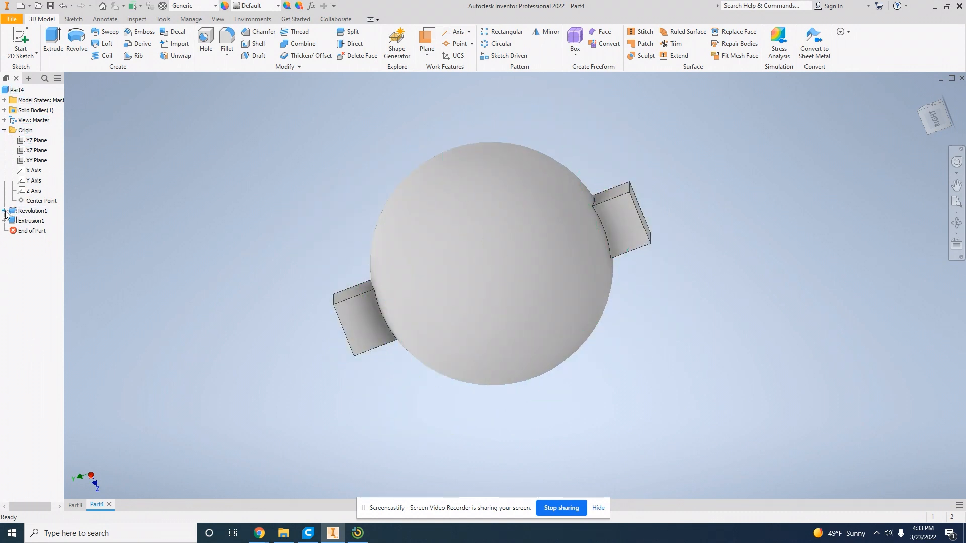
{"action": "left_click", "coordinate": [5, 131]}
{"action": "left_click", "coordinate": [30, 141]}
{"action": "left_click", "coordinate": [33, 151]}
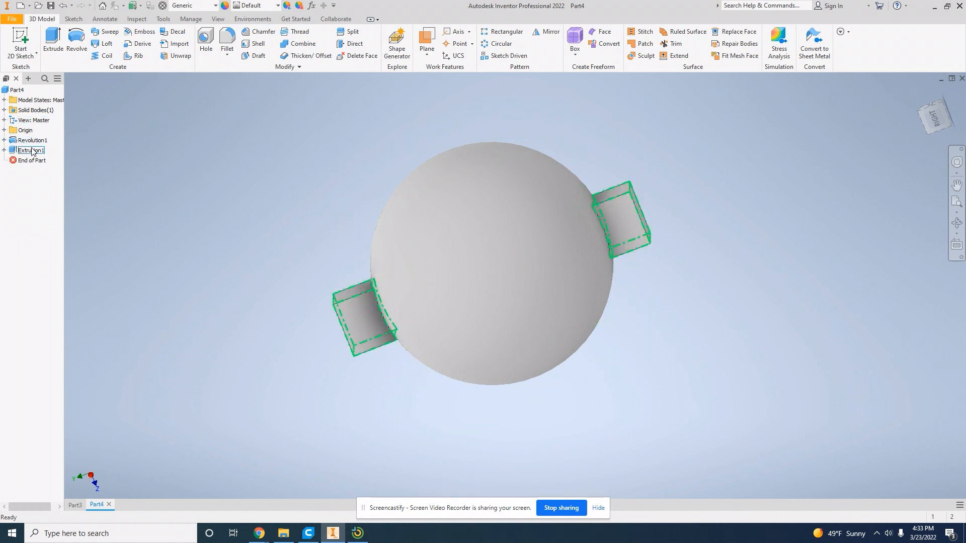
{"action": "left_click", "coordinate": [31, 142]}
{"action": "left_click", "coordinate": [32, 151]}
{"action": "left_click", "coordinate": [31, 143]}
{"action": "left_click", "coordinate": [32, 151]}
{"action": "left_click", "coordinate": [31, 143]}
{"action": "left_click", "coordinate": [31, 150]}
{"action": "left_click", "coordinate": [32, 160]}
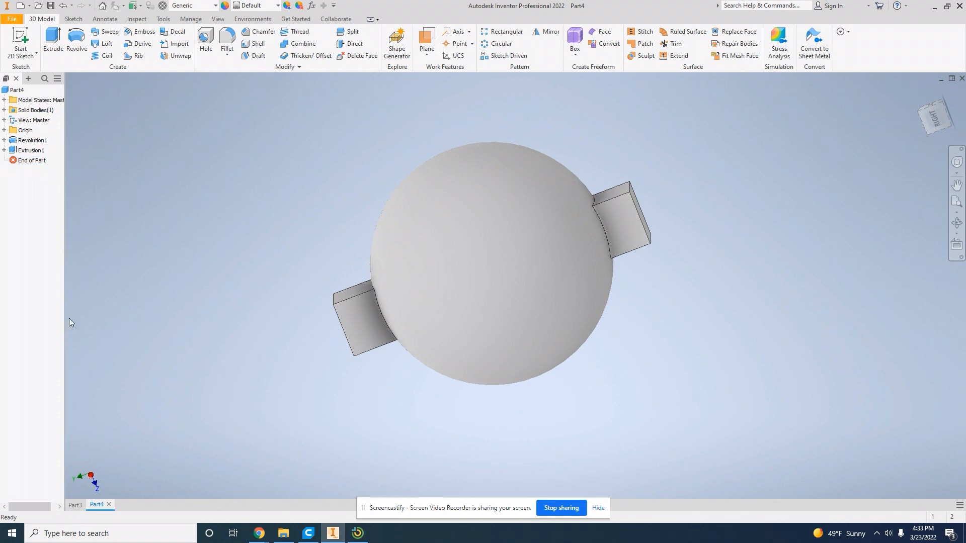
Step: Check the finished model in Part3, return to Part4 and start a 2D sketch on the end face of one arm
{"action": "left_click", "coordinate": [75, 504]}
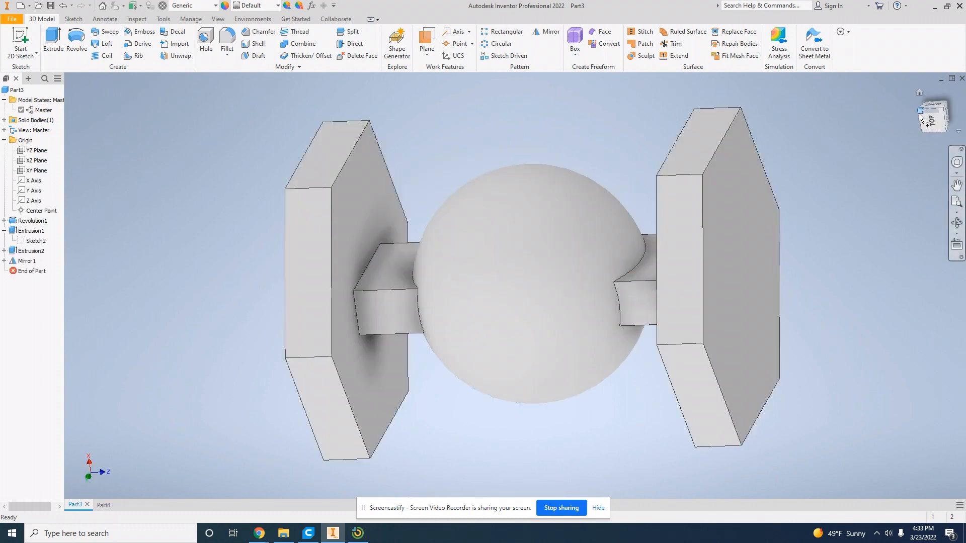
{"action": "left_click", "coordinate": [100, 502]}
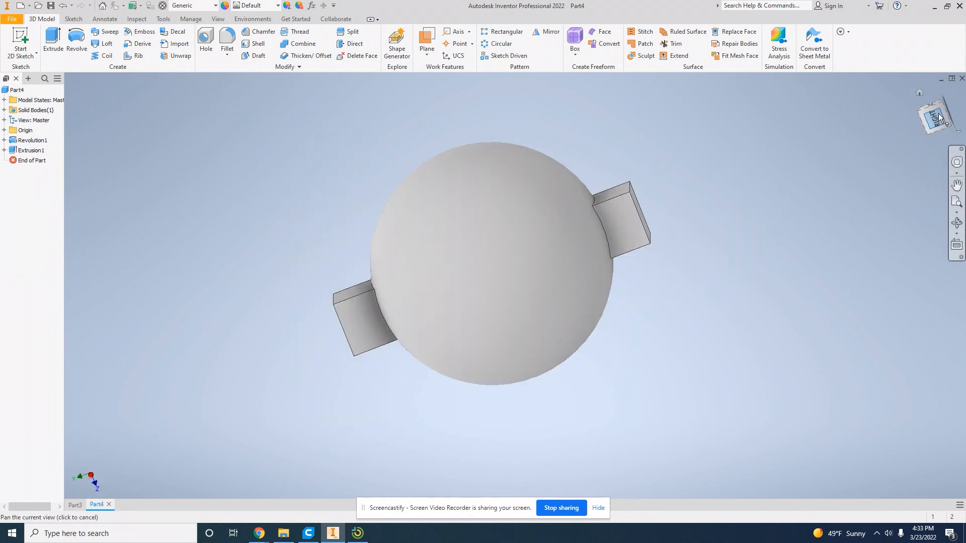
{"action": "left_click_drag", "start_coordinate": [938, 118], "coordinate": [880, 132]}
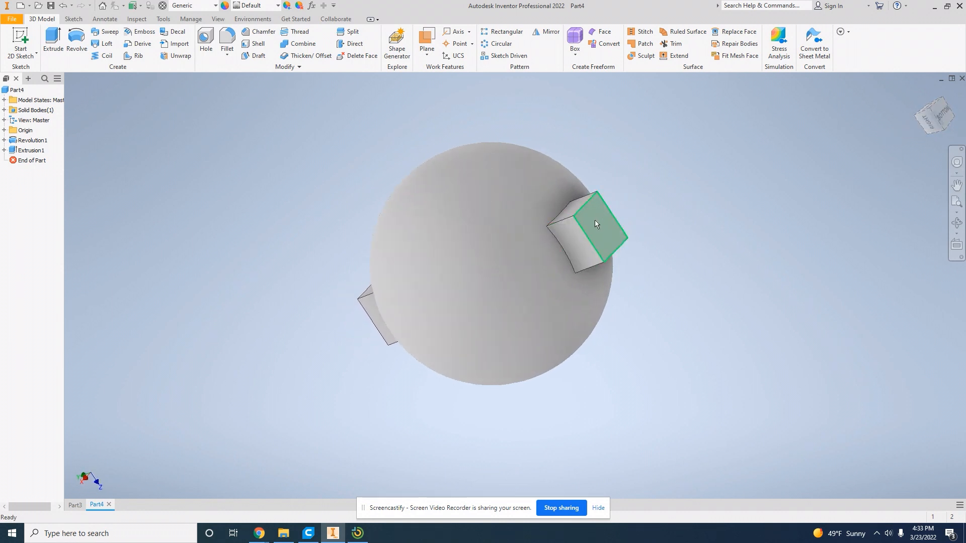
{"action": "left_click", "coordinate": [22, 38]}
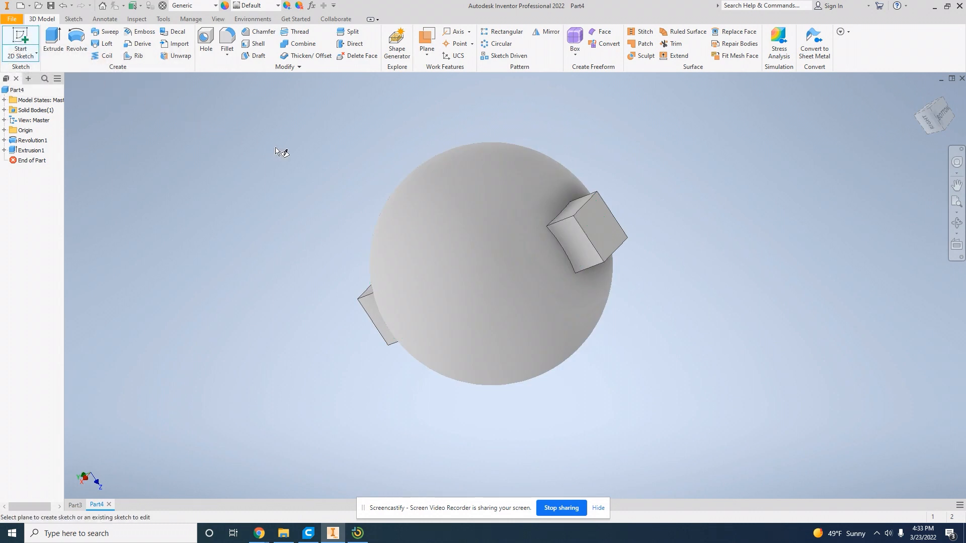
{"action": "left_click", "coordinate": [599, 232]}
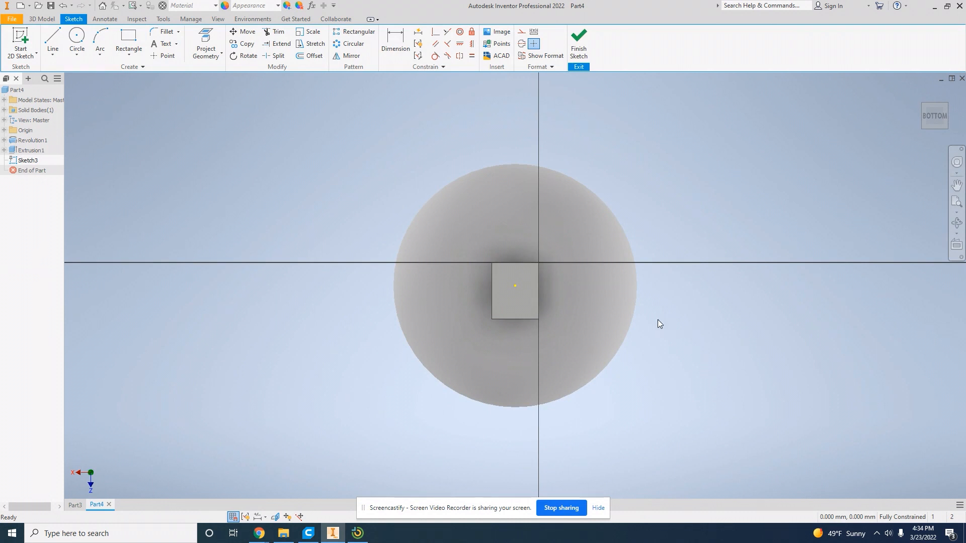
Step: Consult the hexagonal panels in Part3, then in Part4 draw a 6-sided polygon centred on the arm's end face, extending well beyond the sphere
{"action": "left_click", "coordinate": [76, 504]}
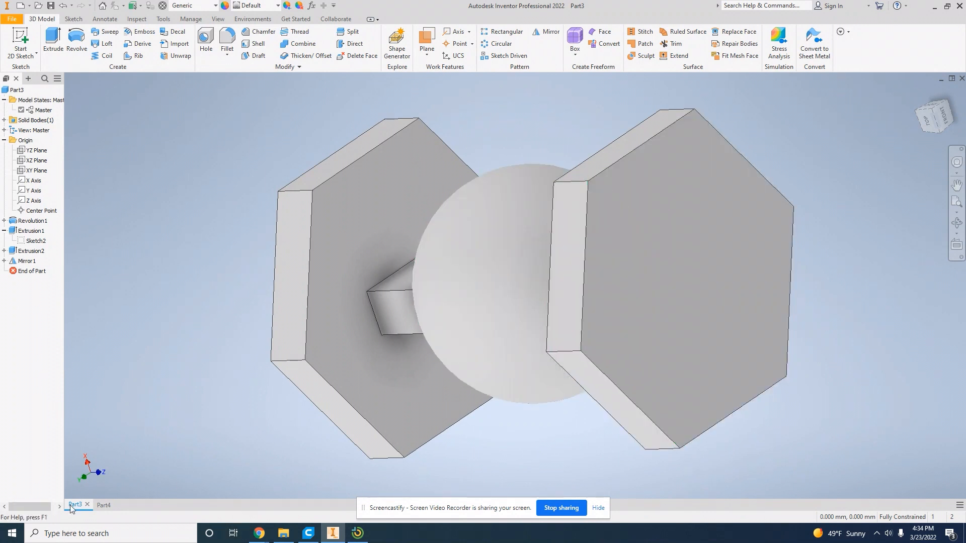
{"action": "left_click", "coordinate": [104, 505]}
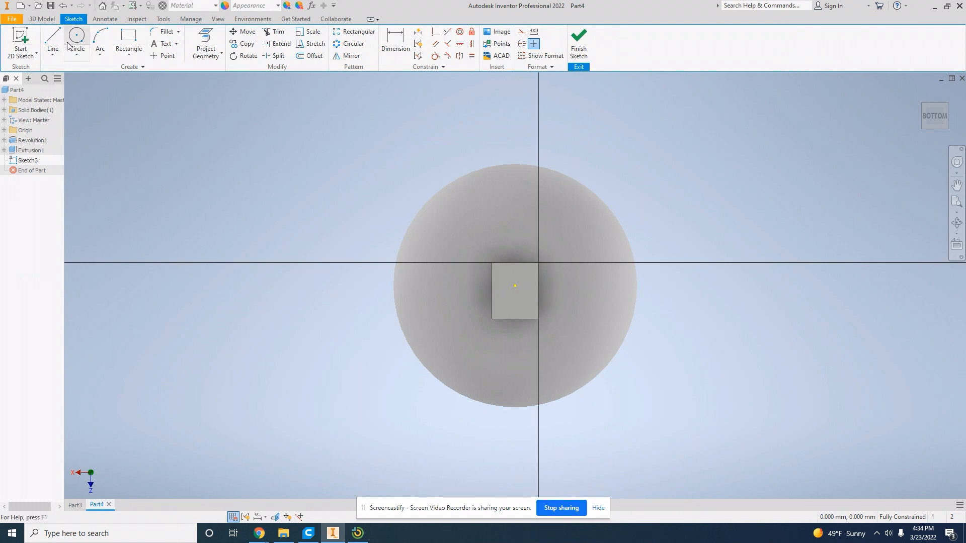
{"action": "left_click", "coordinate": [131, 53]}
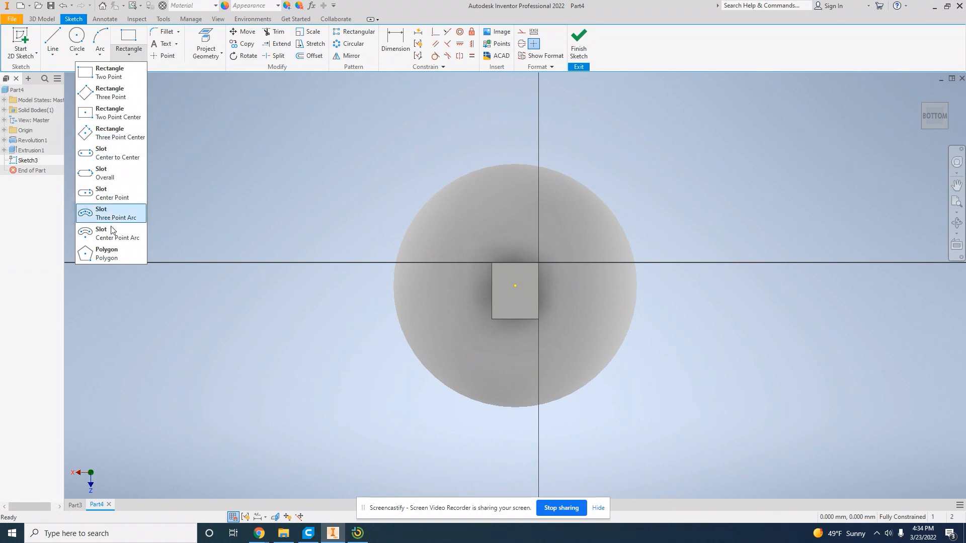
{"action": "left_click", "coordinate": [111, 256]}
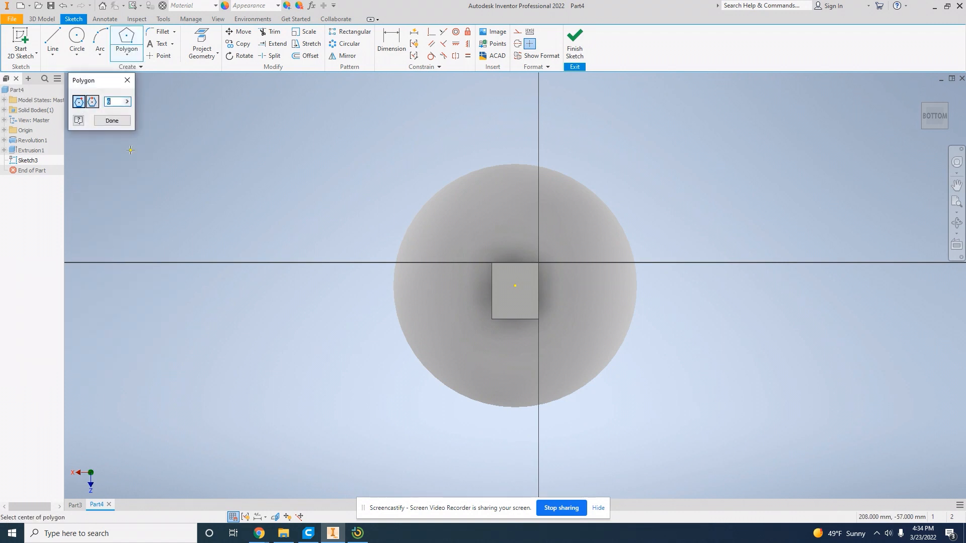
{"action": "left_click", "coordinate": [127, 102]}
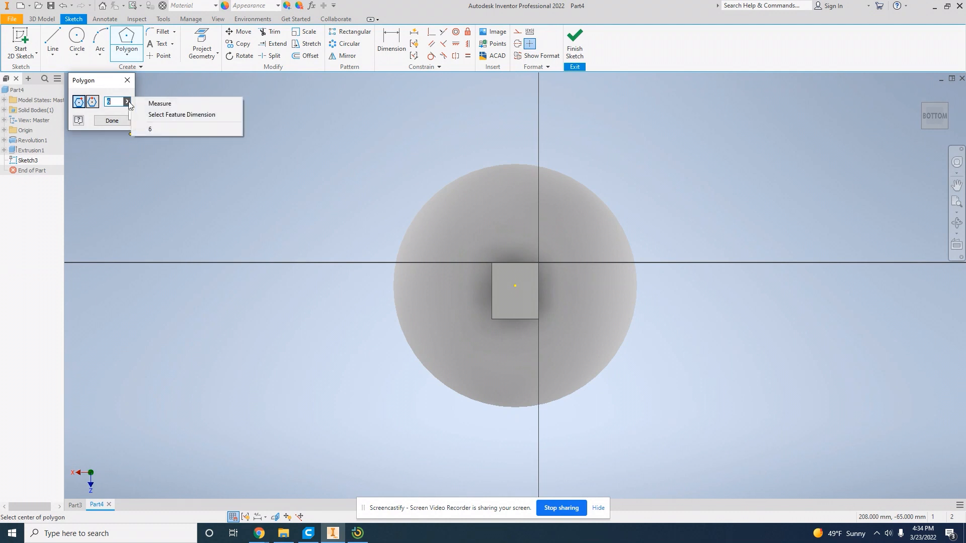
{"action": "left_click", "coordinate": [116, 104]}
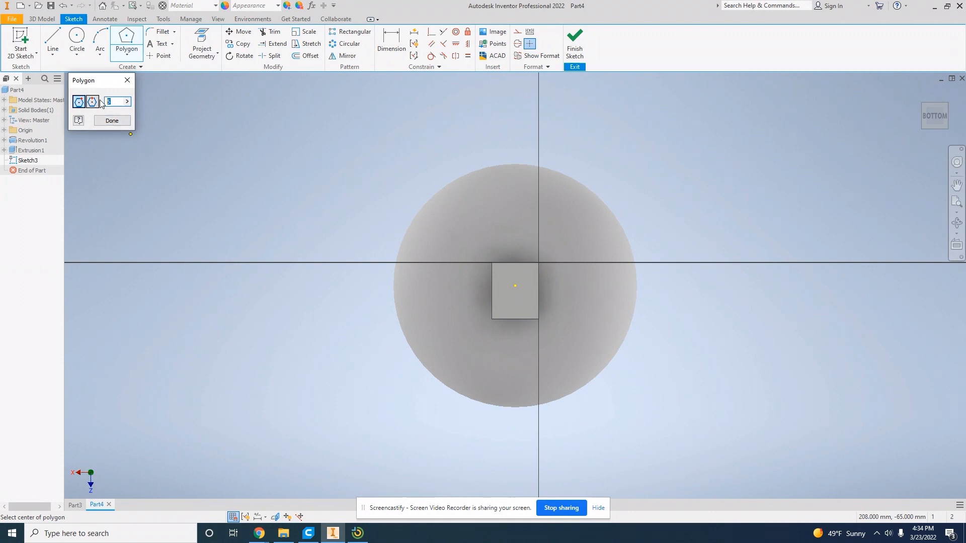
{"action": "left_click", "coordinate": [515, 286]}
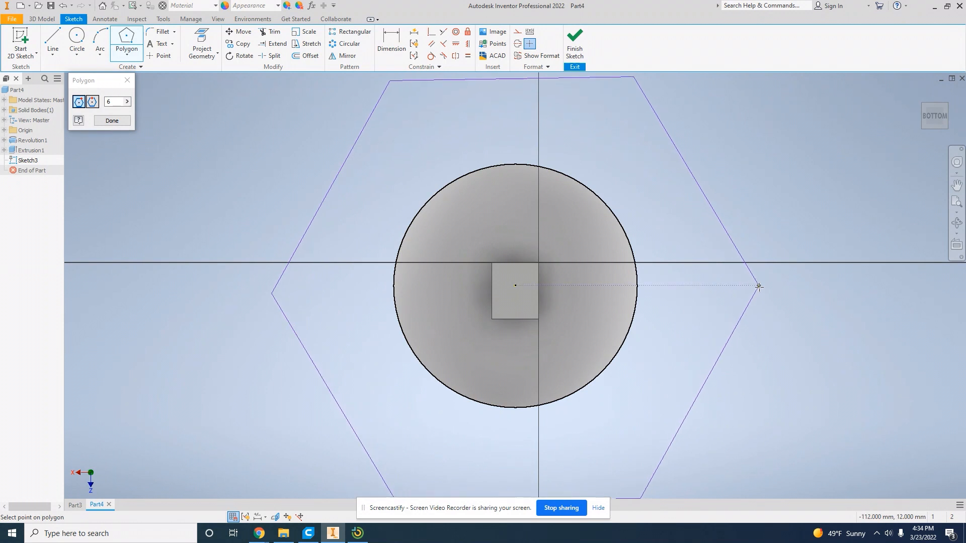
{"action": "left_click", "coordinate": [759, 286]}
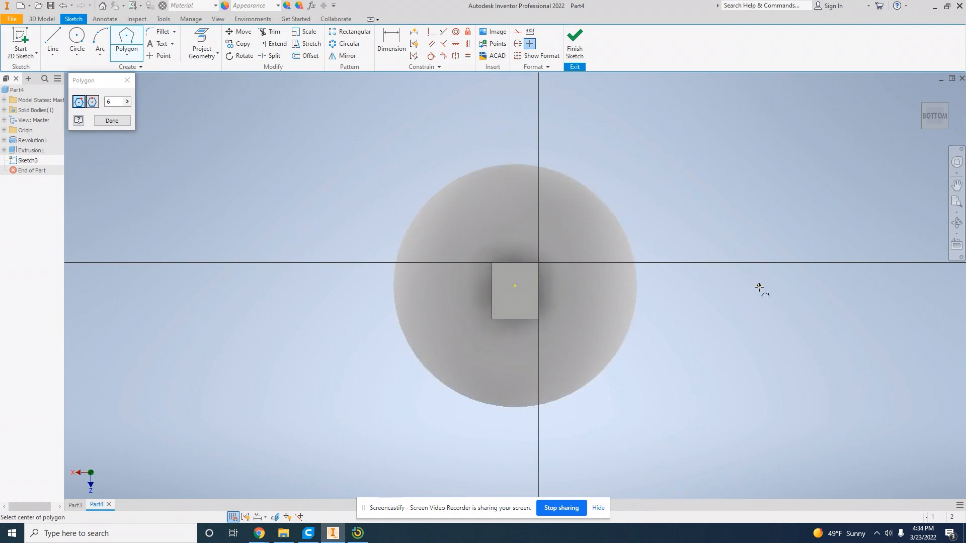
Step: Finish the hexagon sketch and extrude it 24 mm outward from the arm's end, away from the sphere, as a side panel
{"action": "mouse_move", "coordinate": [929, 121]}
{"action": "left_mouse_down"}
{"action": "mouse_move", "coordinate": [124, 126]}
{"action": "mouse_move", "coordinate": [117, 156]}
{"action": "mouse_move", "coordinate": [101, 147]}
{"action": "mouse_move", "coordinate": [958, 124]}
{"action": "mouse_move", "coordinate": [930, 83]}
{"action": "left_mouse_up"}
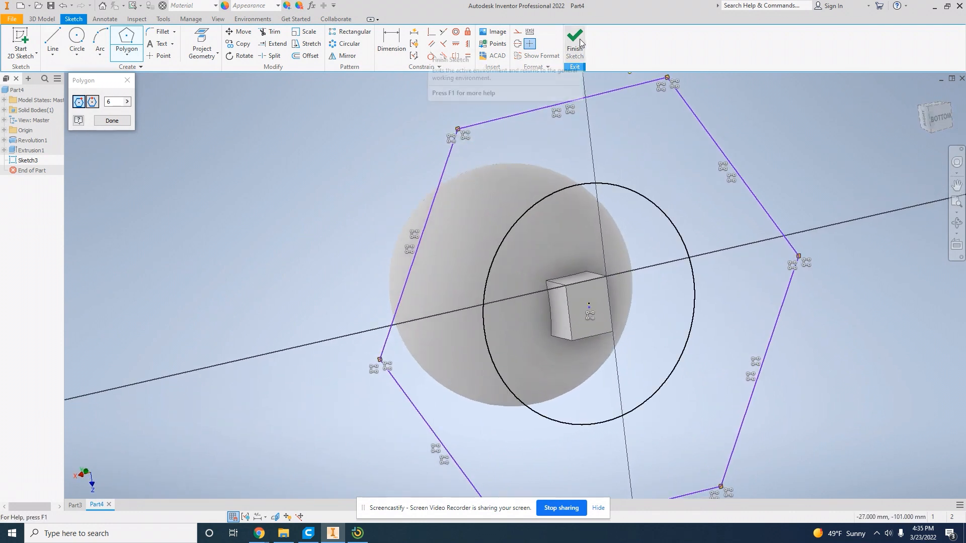
{"action": "left_click", "coordinate": [575, 43]}
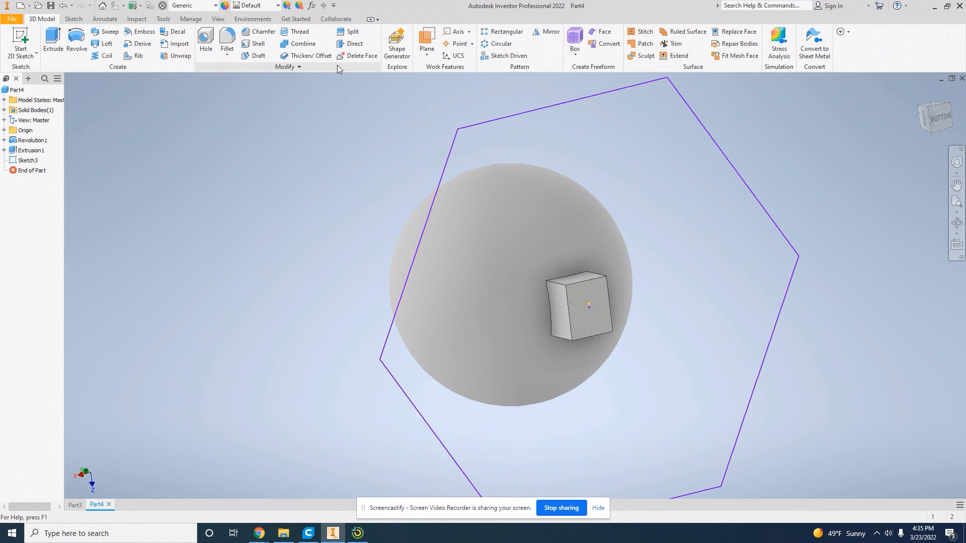
{"action": "left_click", "coordinate": [50, 41]}
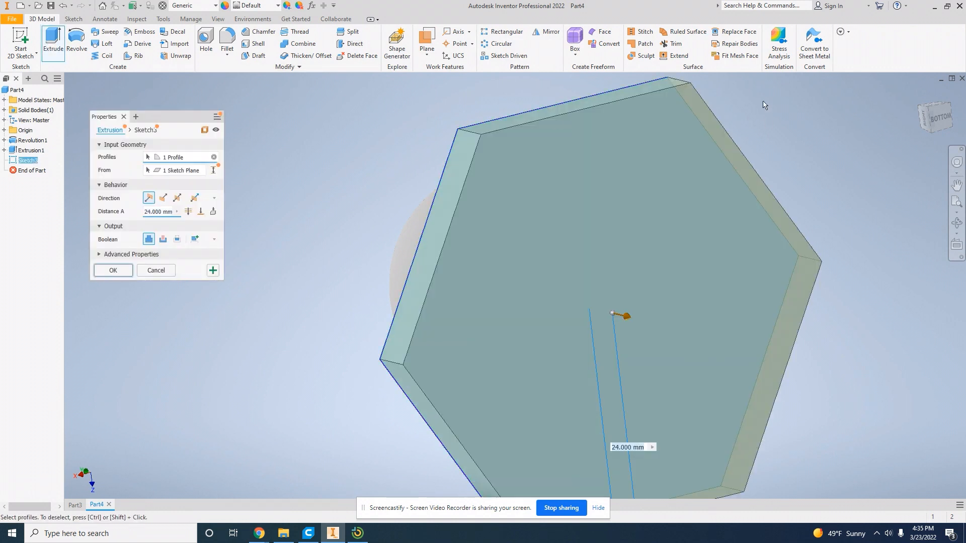
{"action": "mouse_move", "coordinate": [931, 119]}
{"action": "left_mouse_down"}
{"action": "mouse_move", "coordinate": [151, 119]}
{"action": "mouse_move", "coordinate": [143, 128]}
{"action": "mouse_move", "coordinate": [943, 134]}
{"action": "mouse_move", "coordinate": [892, 138]}
{"action": "mouse_move", "coordinate": [866, 152]}
{"action": "mouse_move", "coordinate": [889, 180]}
{"action": "mouse_move", "coordinate": [911, 177]}
{"action": "mouse_move", "coordinate": [910, 152]}
{"action": "left_mouse_up"}
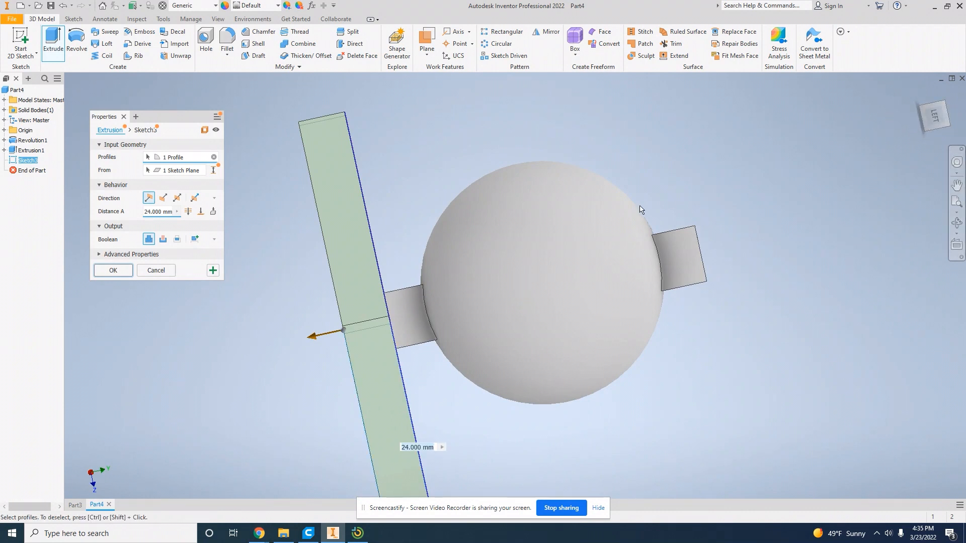
{"action": "left_click", "coordinate": [112, 270]}
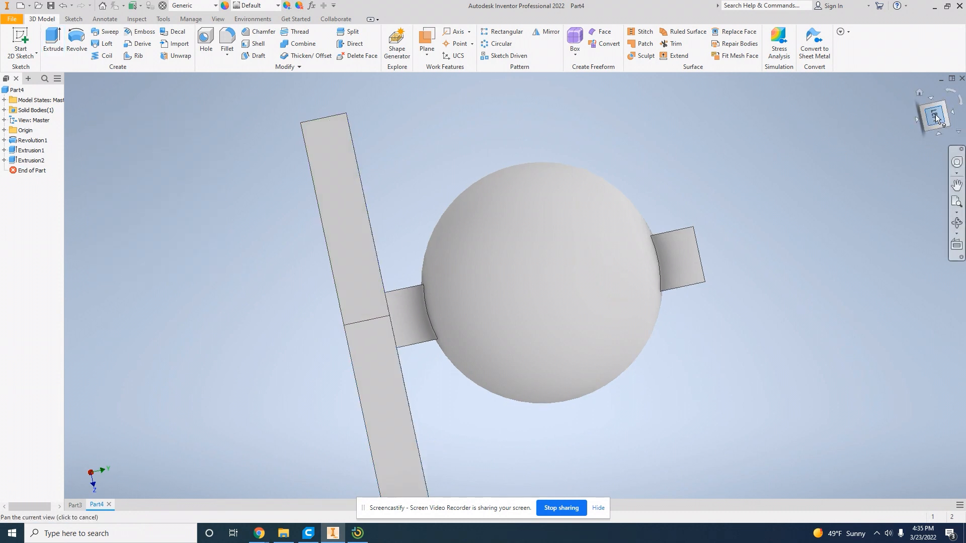
Step: Mirror the hexagonal side panel across the XZ plane onto the opposite arm
{"action": "left_click", "coordinate": [935, 115]}
{"action": "mouse_move", "coordinate": [936, 115]}
{"action": "left_mouse_down"}
{"action": "mouse_move", "coordinate": [71, 122]}
{"action": "mouse_move", "coordinate": [929, 128]}
{"action": "mouse_move", "coordinate": [869, 131]}
{"action": "left_mouse_up"}
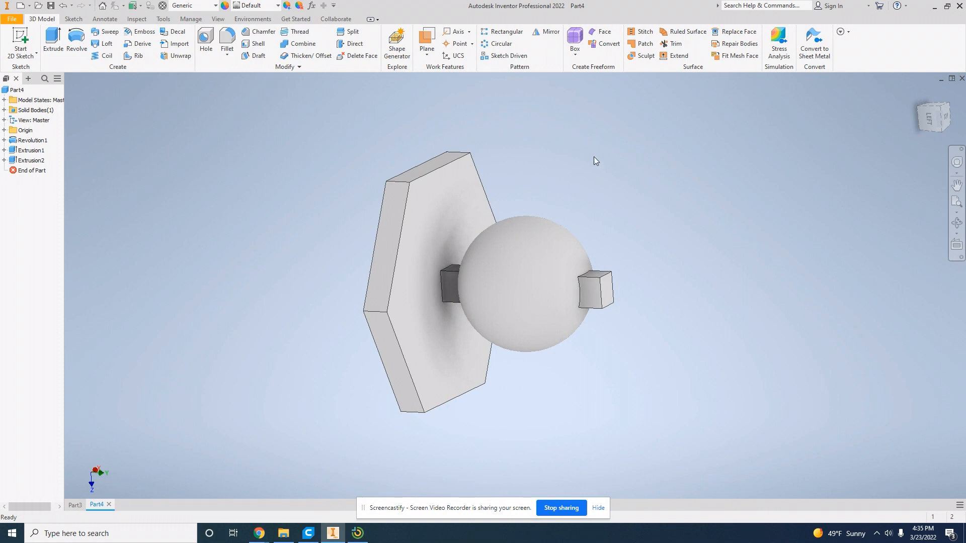
{"action": "left_click", "coordinate": [546, 33]}
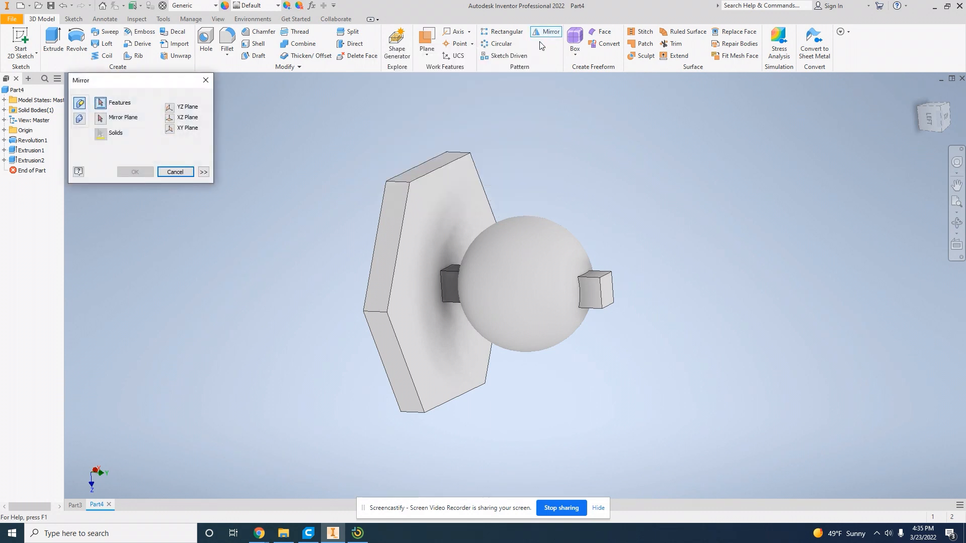
{"action": "left_click", "coordinate": [436, 197]}
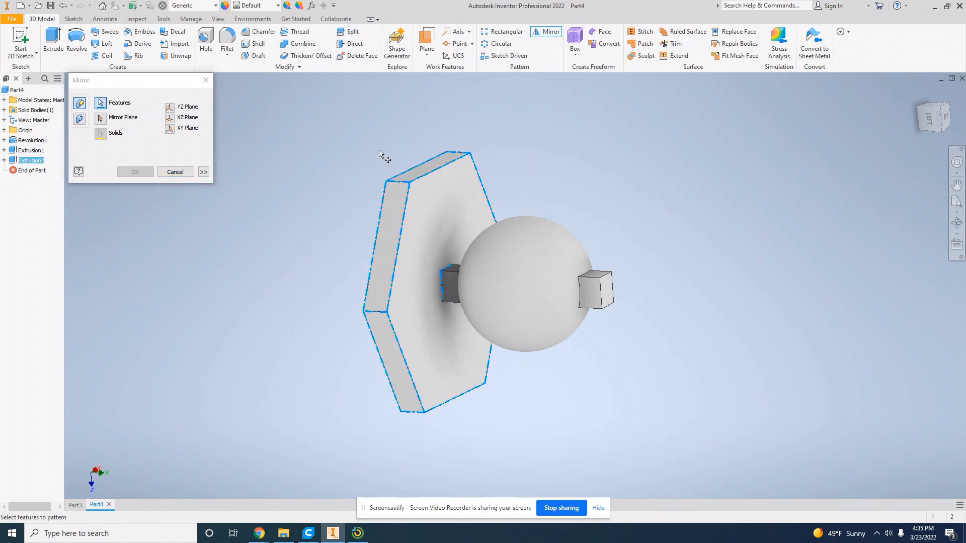
{"action": "left_click", "coordinate": [170, 108]}
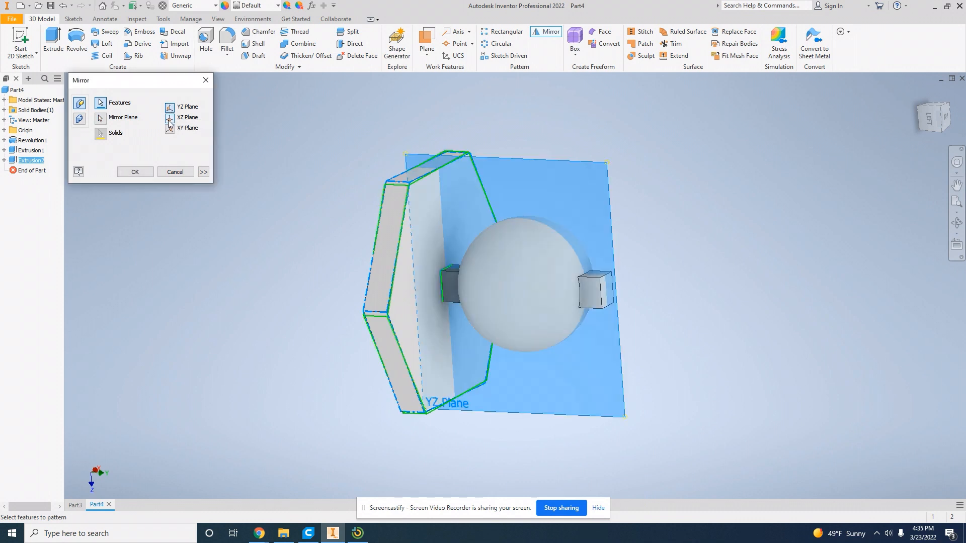
{"action": "left_click", "coordinate": [169, 119]}
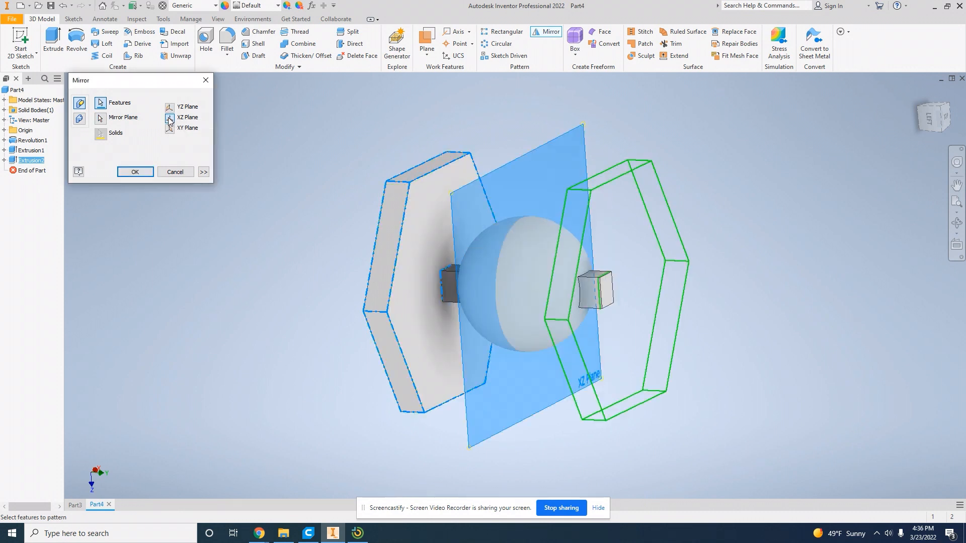
{"action": "left_click", "coordinate": [171, 129]}
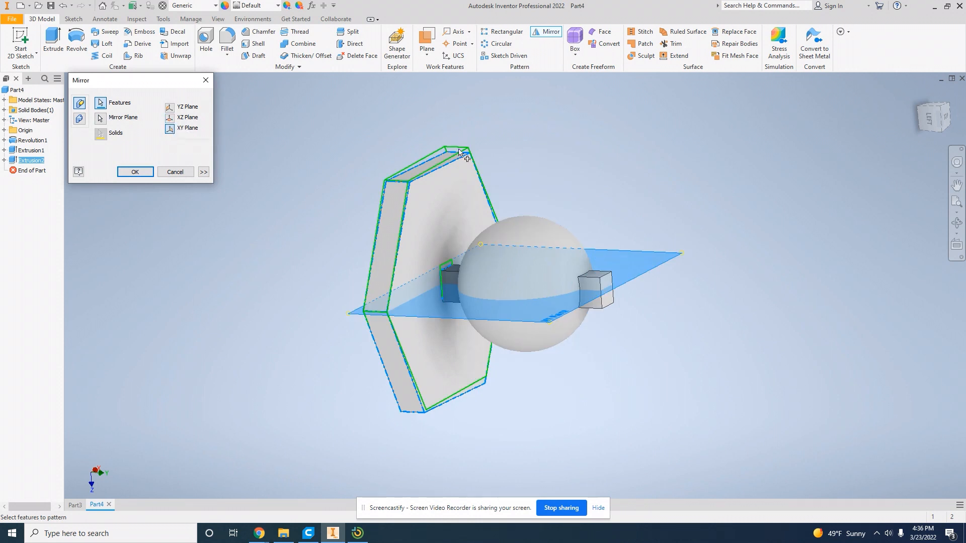
{"action": "left_click", "coordinate": [170, 118]}
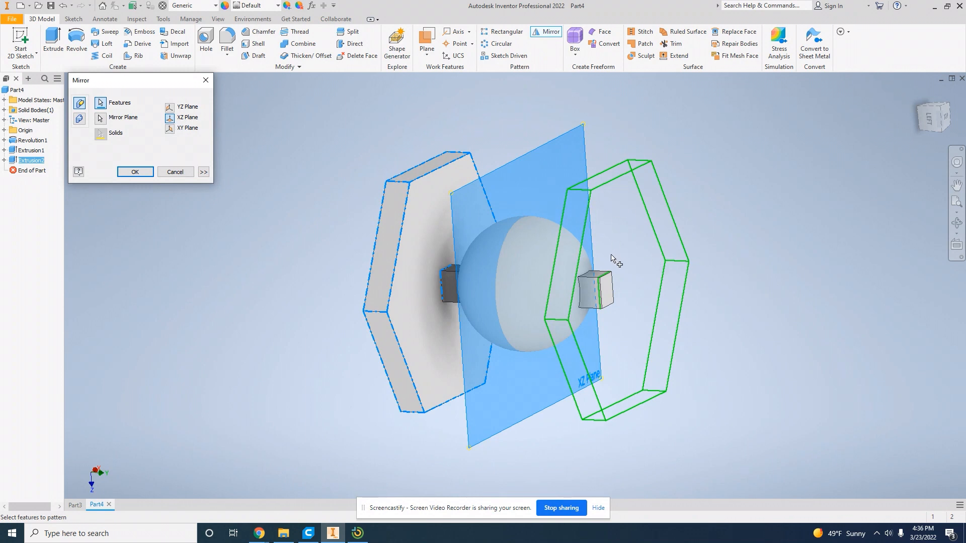
{"action": "left_click", "coordinate": [135, 172]}
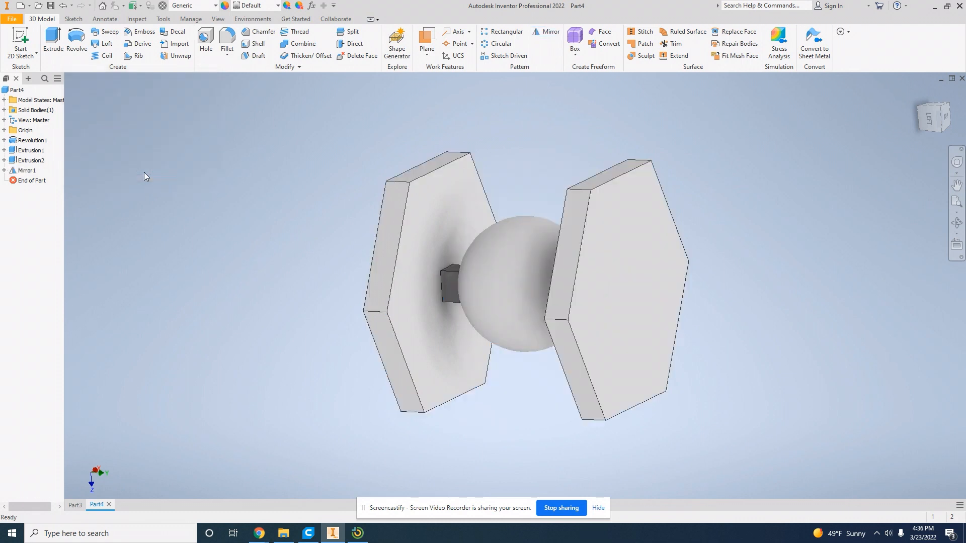
Step: Start a 2D sketch on the original hexagonal panel's outer face and draw a tapered quadrilateral in its upper segment, narrowing towards the centre
{"action": "mouse_move", "coordinate": [938, 118]}
{"action": "left_mouse_down"}
{"action": "mouse_move", "coordinate": [792, 150]}
{"action": "mouse_move", "coordinate": [677, 191]}
{"action": "mouse_move", "coordinate": [474, 225]}
{"action": "left_mouse_up"}
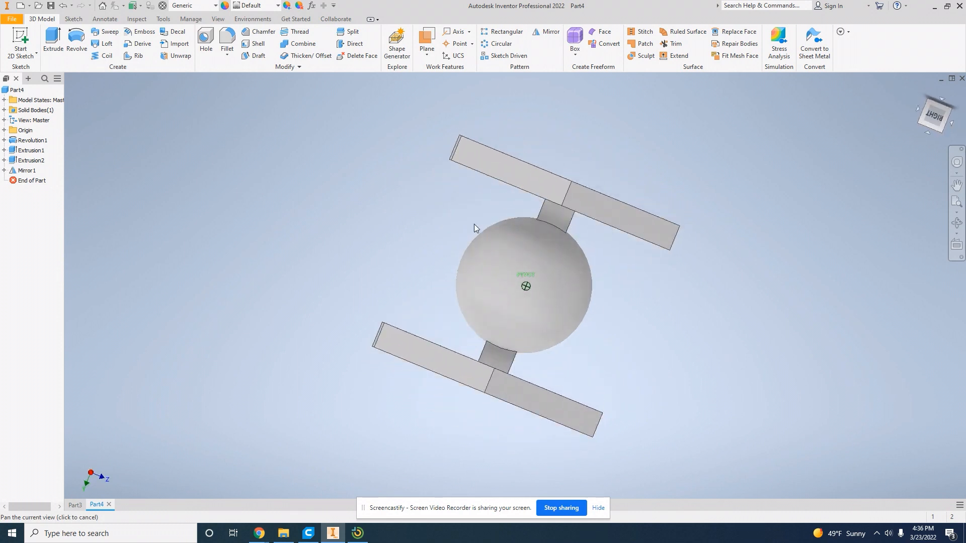
{"action": "left_click", "coordinate": [936, 117]}
{"action": "left_click", "coordinate": [958, 110]}
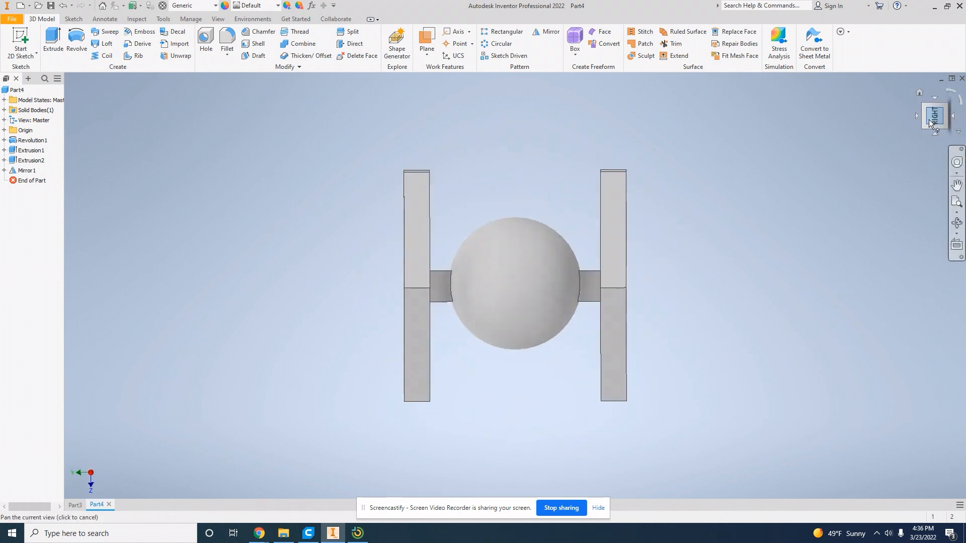
{"action": "mouse_move", "coordinate": [955, 111]}
{"action": "left_mouse_down"}
{"action": "mouse_move", "coordinate": [69, 118]}
{"action": "mouse_move", "coordinate": [946, 113]}
{"action": "mouse_move", "coordinate": [864, 122]}
{"action": "mouse_move", "coordinate": [853, 134]}
{"action": "mouse_move", "coordinate": [855, 165]}
{"action": "left_mouse_up"}
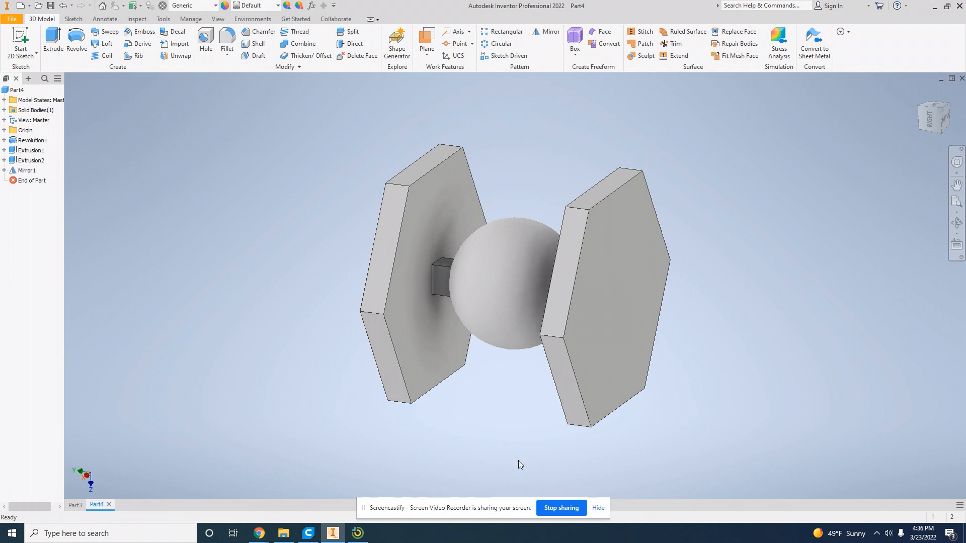
{"action": "left_click", "coordinate": [20, 40]}
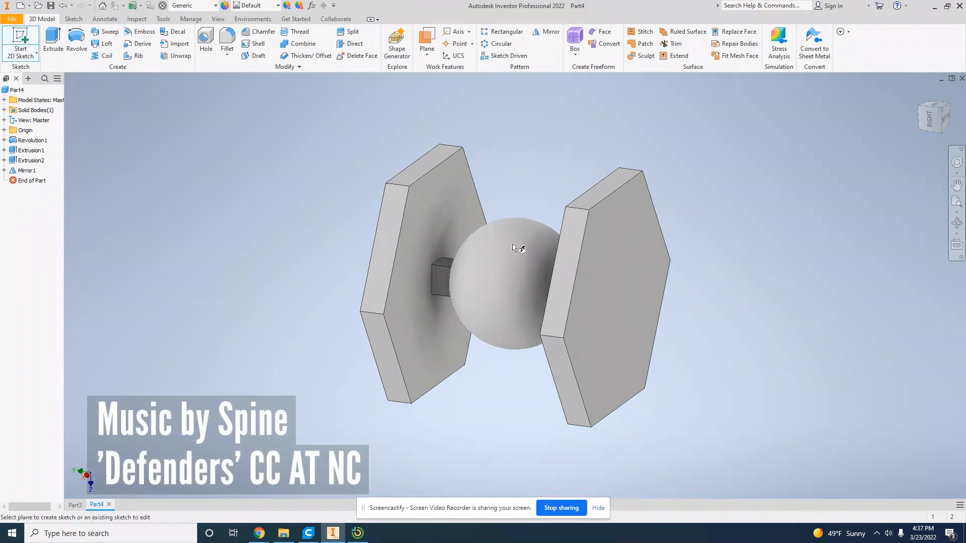
{"action": "left_click", "coordinate": [592, 263]}
{"action": "left_click", "coordinate": [53, 40]}
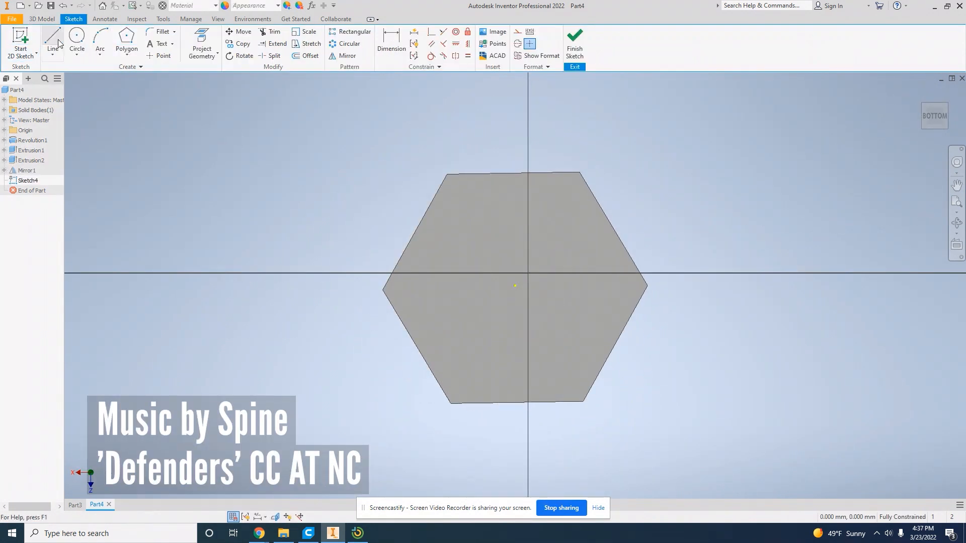
{"action": "left_click", "coordinate": [509, 278]}
{"action": "left_click", "coordinate": [536, 278]}
{"action": "left_click", "coordinate": [570, 190]}
{"action": "left_click", "coordinate": [460, 190]}
Step: Draw two more closed four-sided wedges in the hexagon's upper-left and lower-left segments, tapering towards the centre
{"action": "left_click", "coordinate": [447, 209]}
{"action": "left_click", "coordinate": [401, 285]}
{"action": "left_click", "coordinate": [484, 307]}
{"action": "left_click", "coordinate": [498, 286]}
{"action": "left_click", "coordinate": [447, 209]}
{"action": "left_click", "coordinate": [416, 308]}
{"action": "left_click", "coordinate": [451, 382]}
{"action": "left_click", "coordinate": [492, 335]}
{"action": "left_click", "coordinate": [480, 317]}
{"action": "left_click", "coordinate": [416, 307]}
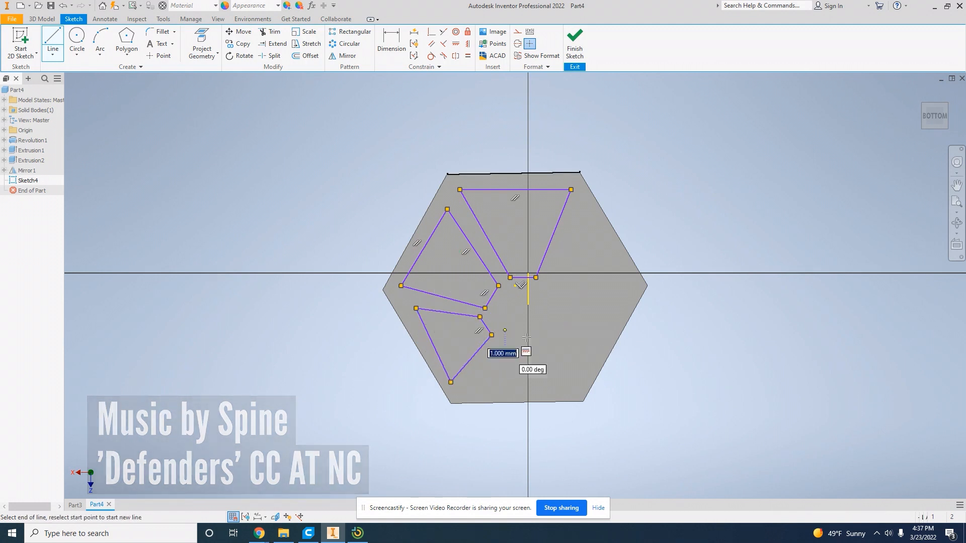
Step: Draw wedges in the hexagon's bottom, lower-right and upper-right segments, completing the ring of six, and finish the sketch
{"action": "left_click", "coordinate": [535, 331]}
{"action": "left_click", "coordinate": [575, 390]}
{"action": "left_click", "coordinate": [477, 390]}
{"action": "left_click", "coordinate": [505, 331]}
{"action": "left_click", "coordinate": [545, 324]}
{"action": "left_click", "coordinate": [591, 364]}
{"action": "left_click", "coordinate": [629, 302]}
{"action": "left_click", "coordinate": [555, 293]}
{"action": "left_click", "coordinate": [545, 325]}
{"action": "left_click", "coordinate": [551, 268]}
{"action": "left_click", "coordinate": [568, 284]}
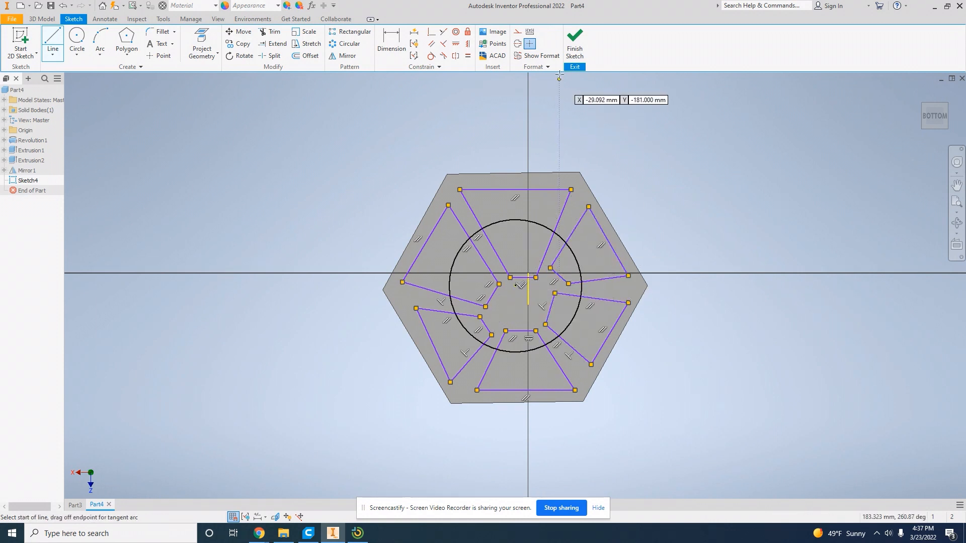
{"action": "left_click", "coordinate": [574, 44]}
{"action": "key", "text": "e"}
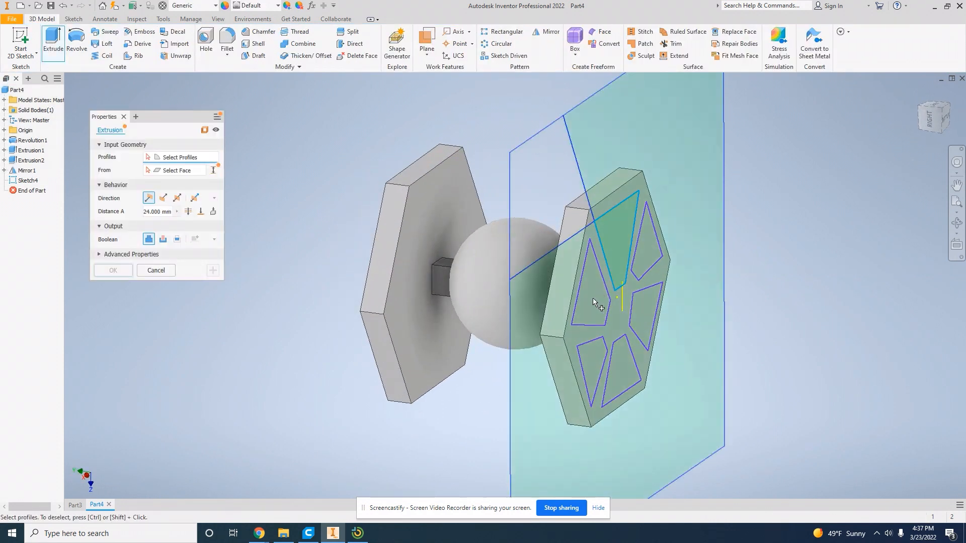
{"action": "left_click", "coordinate": [591, 297]}
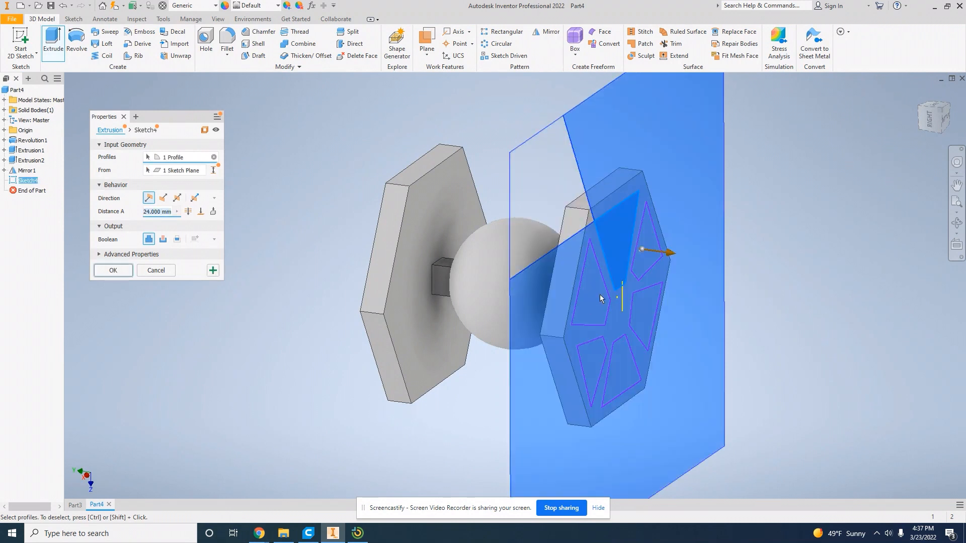
{"action": "left_click", "coordinate": [150, 272]}
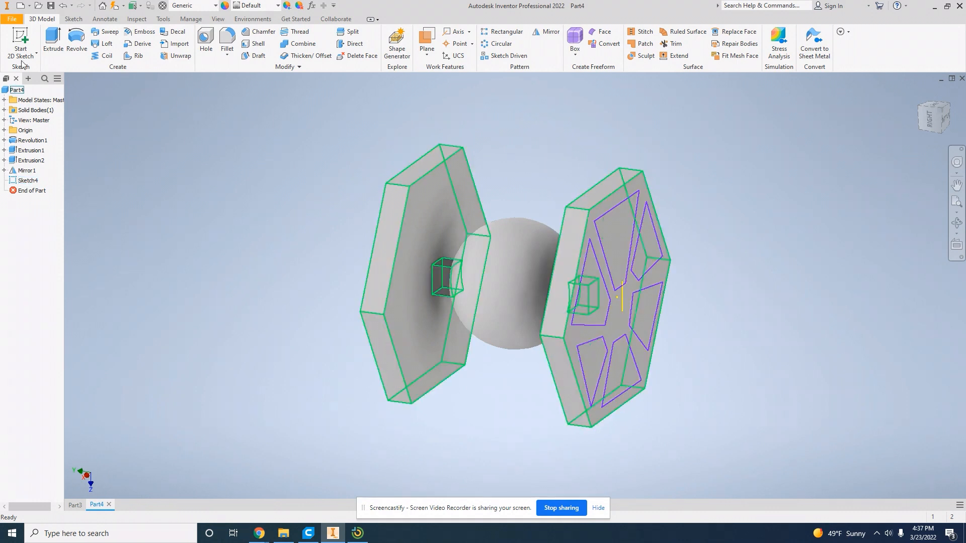
Step: Extrude all six wedge profiles 5.25 mm into the panel as a cut
{"action": "left_click", "coordinate": [52, 42]}
{"action": "left_click", "coordinate": [616, 240]}
{"action": "left_click", "coordinate": [587, 298]}
{"action": "left_click", "coordinate": [595, 369]}
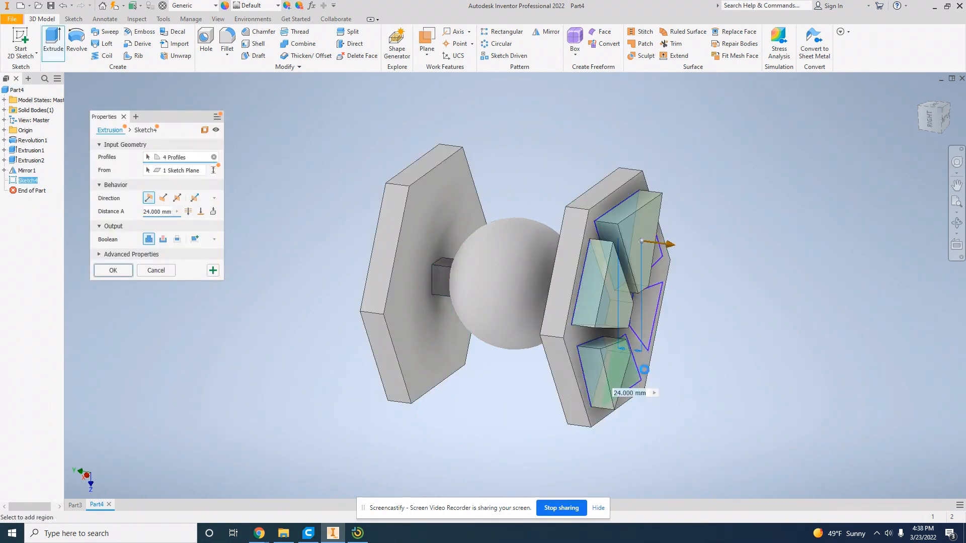
{"action": "left_click", "coordinate": [623, 367]}
{"action": "left_click", "coordinate": [649, 314]}
{"action": "left_click", "coordinate": [660, 255]}
{"action": "left_click_drag", "start_coordinate": [670, 247], "coordinate": [639, 243]}
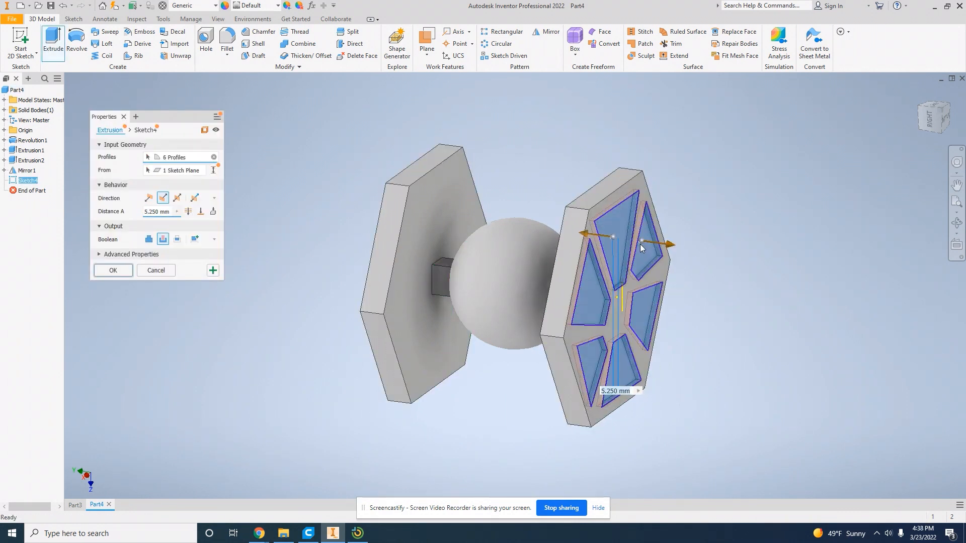
{"action": "left_click", "coordinate": [113, 270]}
Step: Sketch two side-by-side circles over the middle of the sphere on the plane of the arm's front face, and finish the sketch
{"action": "left_click_drag", "start_coordinate": [896, 101], "coordinate": [903, 89]}
{"action": "left_click_drag", "start_coordinate": [934, 116], "coordinate": [541, 111]}
{"action": "left_click", "coordinate": [20, 40]}
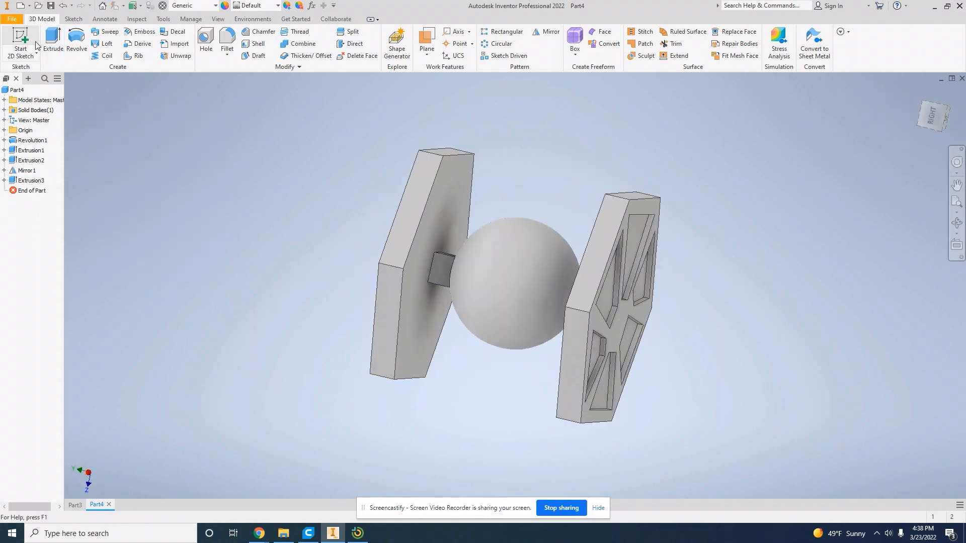
{"action": "left_click", "coordinate": [442, 270]}
{"action": "left_click", "coordinate": [77, 40]}
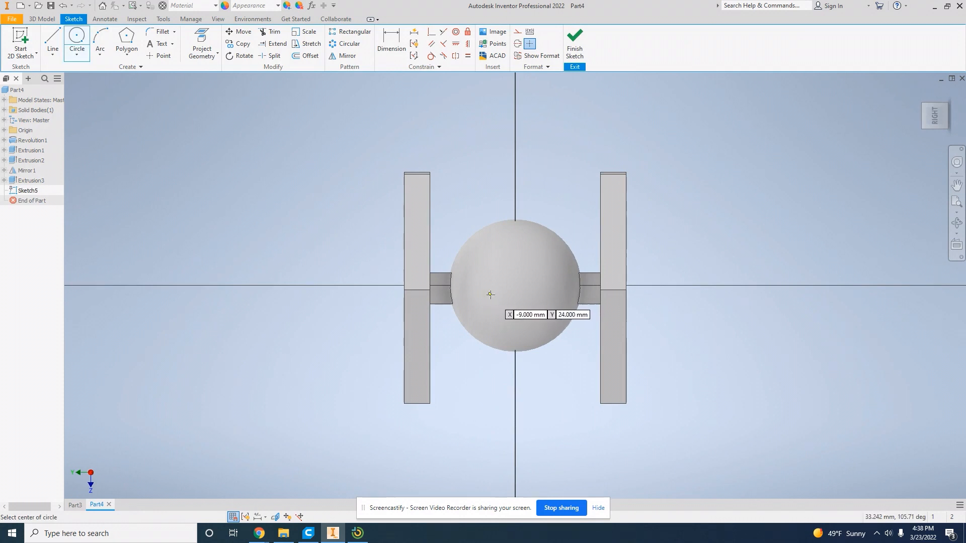
{"action": "left_click", "coordinate": [533, 288]}
{"action": "left_click", "coordinate": [547, 302]}
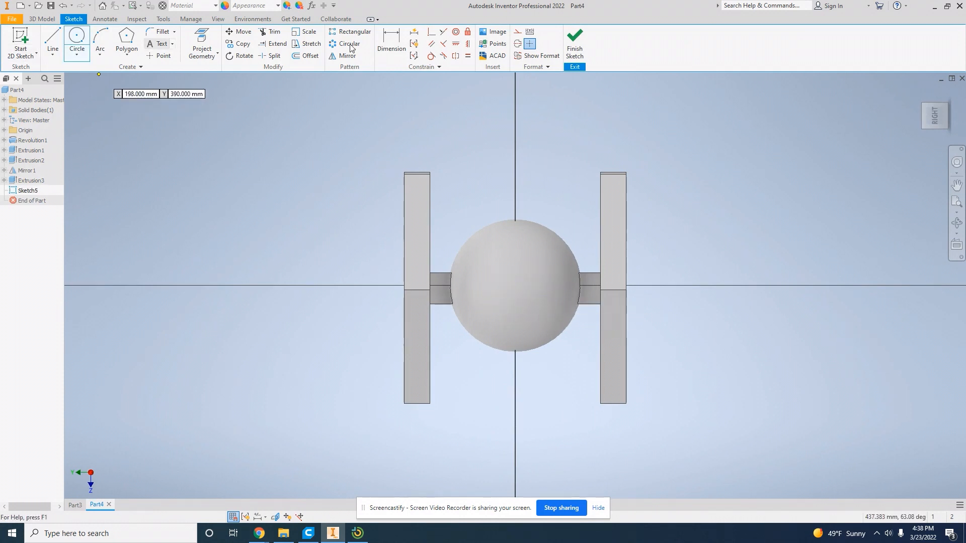
{"action": "left_click", "coordinate": [573, 43]}
Step: Extrude both circles 138.25 mm outward from the sphere as a pair of parallel cylinders
{"action": "left_click", "coordinate": [53, 40]}
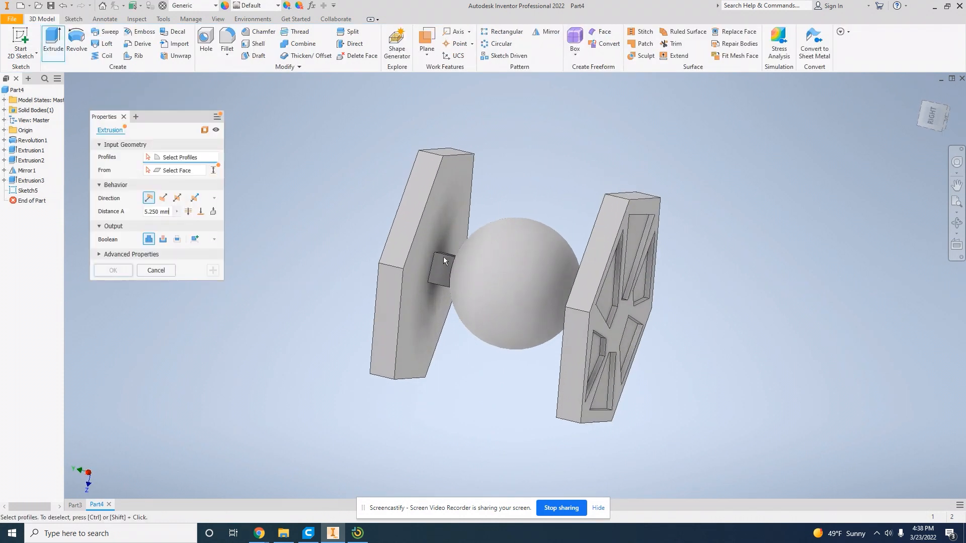
{"action": "left_click", "coordinate": [530, 296]}
{"action": "left_click", "coordinate": [114, 271]}
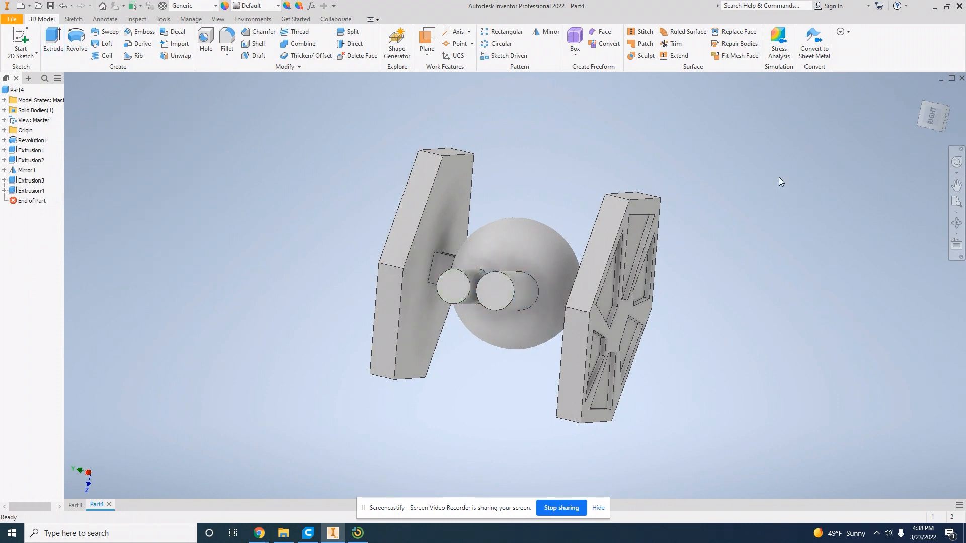
Step: Start a 2D sketch on the mirrored panel's outer face and draw a central circle with a smaller overlapping circle to its upper right
{"action": "left_click_drag", "start_coordinate": [935, 117], "coordinate": [715, 94]}
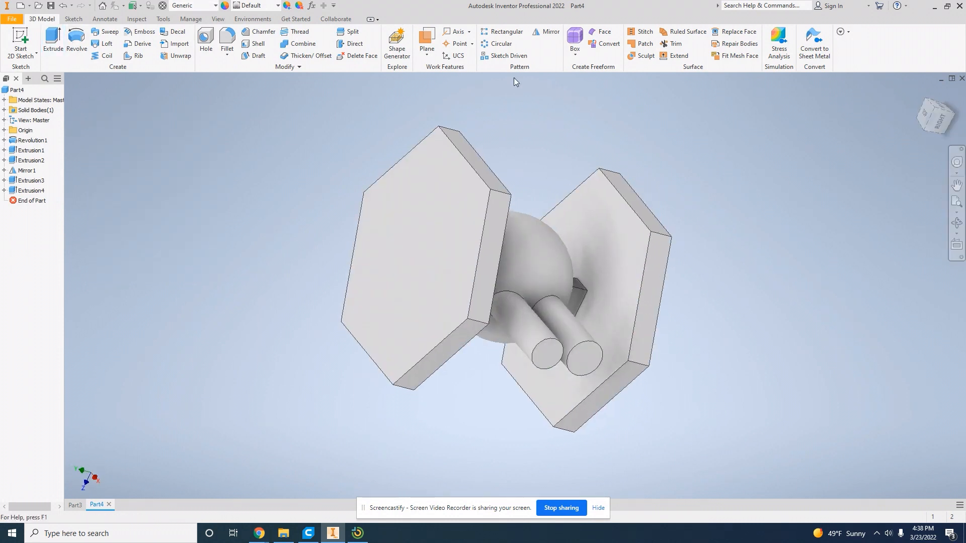
{"action": "left_click", "coordinate": [924, 114]}
{"action": "left_click", "coordinate": [24, 46]}
{"action": "left_click", "coordinate": [467, 241]}
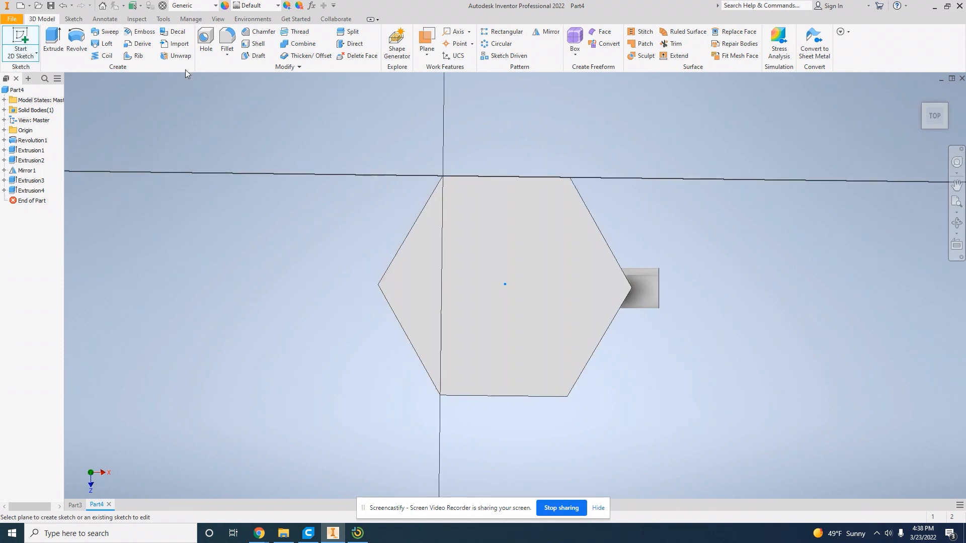
{"action": "left_click", "coordinate": [76, 40]}
{"action": "left_click", "coordinate": [514, 285]}
{"action": "left_click", "coordinate": [589, 241]}
Step: Draw four more circles around the central circle, each overlapping its edge, and finish the sketch
{"action": "left_click", "coordinate": [550, 322]}
{"action": "left_click", "coordinate": [573, 353]}
{"action": "left_click", "coordinate": [487, 327]}
{"action": "left_click", "coordinate": [454, 302]}
{"action": "left_click", "coordinate": [466, 270]}
{"action": "left_click", "coordinate": [424, 267]}
{"action": "left_click", "coordinate": [510, 236]}
{"action": "left_click", "coordinate": [524, 200]}
{"action": "left_click", "coordinate": [574, 43]}
Step: Extrude the five outer crescent regions of the circle sketch inward as shallow cuts in the mirrored panel
{"action": "key", "text": "e"}
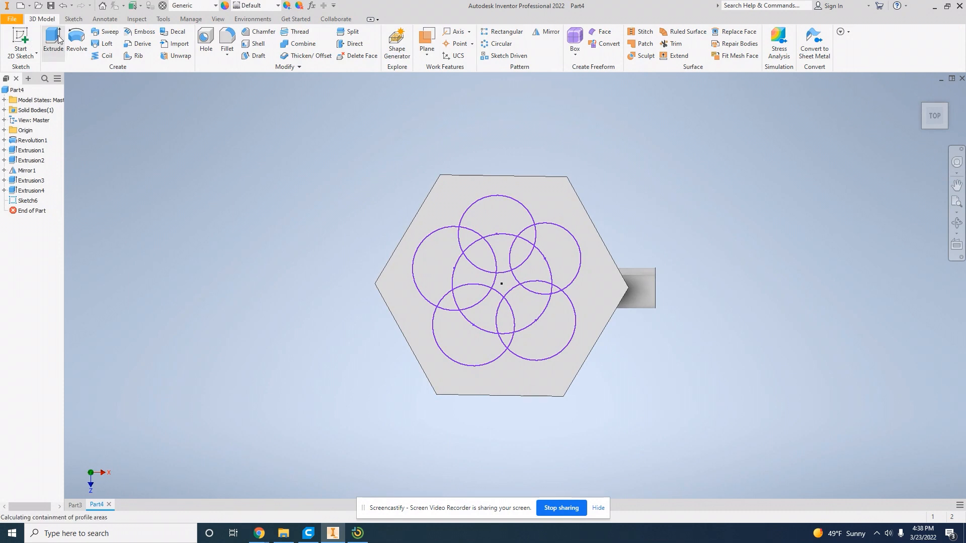
{"action": "left_click", "coordinate": [543, 336]}
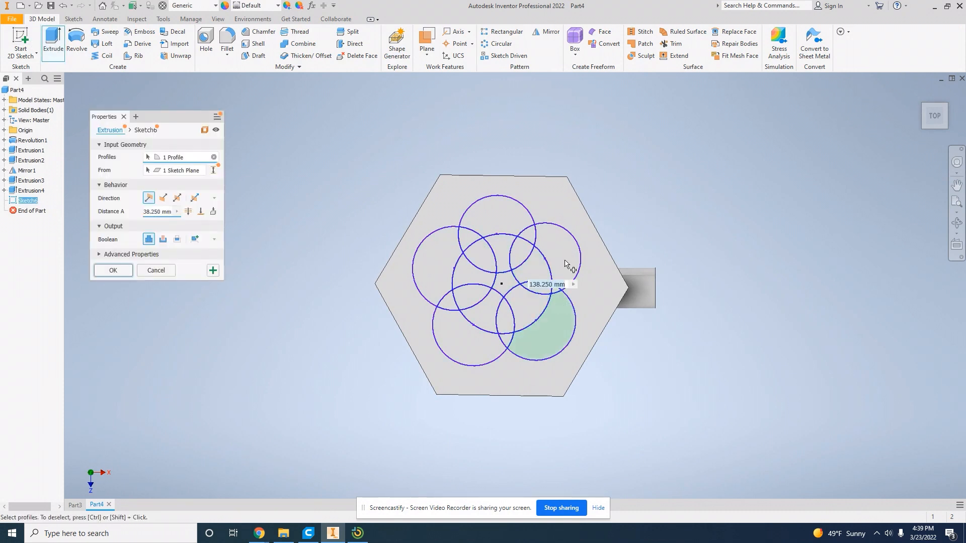
{"action": "left_click", "coordinate": [565, 254]}
{"action": "left_click", "coordinate": [495, 211]}
{"action": "left_click", "coordinate": [428, 266]}
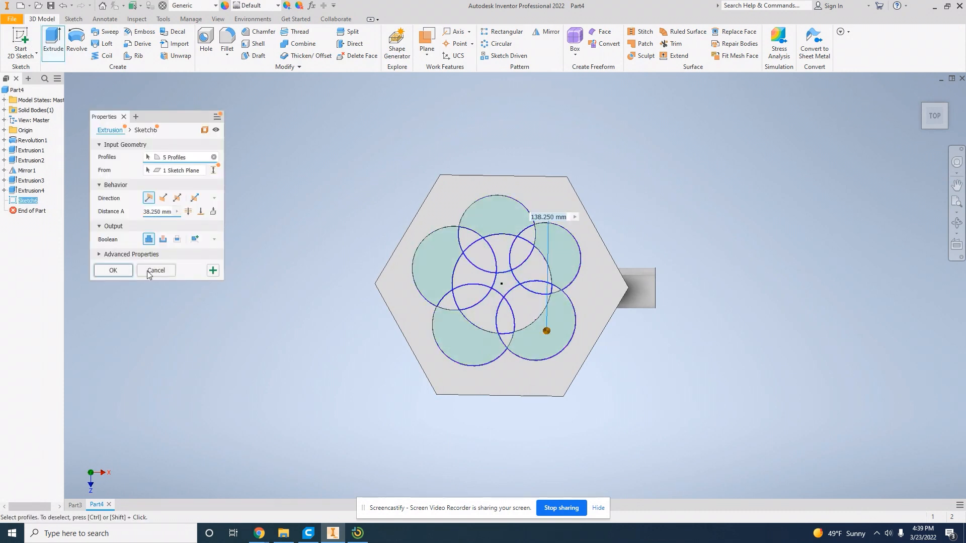
{"action": "left_click_drag", "start_coordinate": [934, 117], "coordinate": [919, 117]}
{"action": "left_click_drag", "start_coordinate": [440, 336], "coordinate": [520, 333]}
{"action": "key", "text": "Return"}
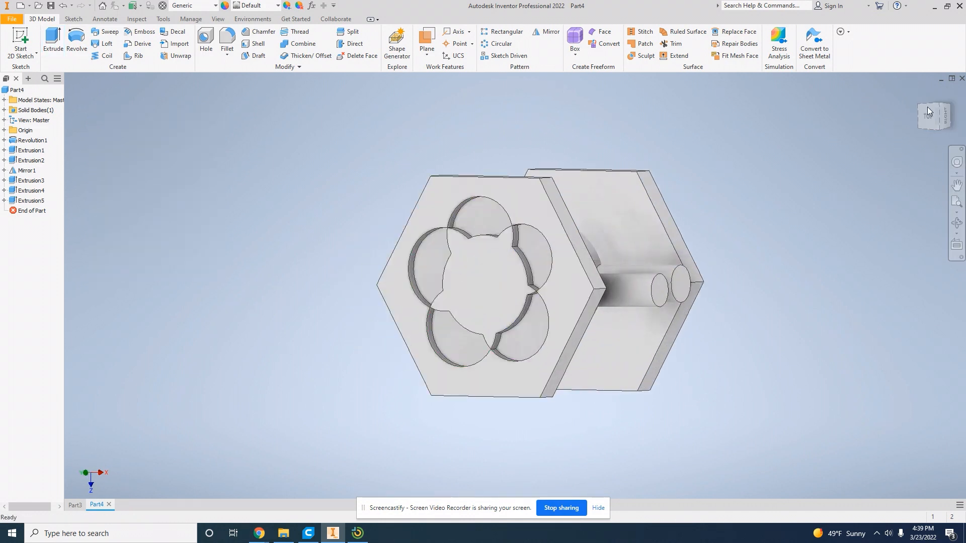
{"action": "left_click_drag", "start_coordinate": [937, 121], "coordinate": [784, 166]}
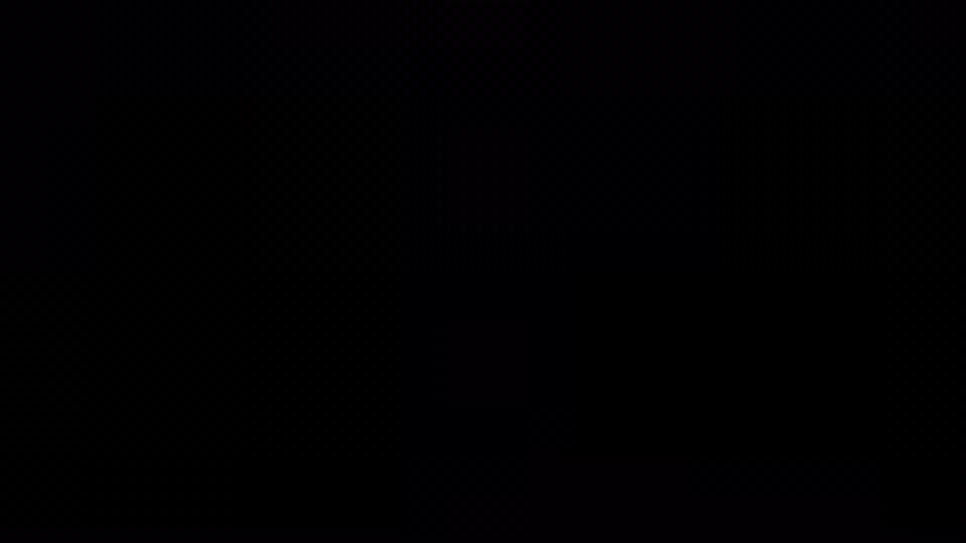